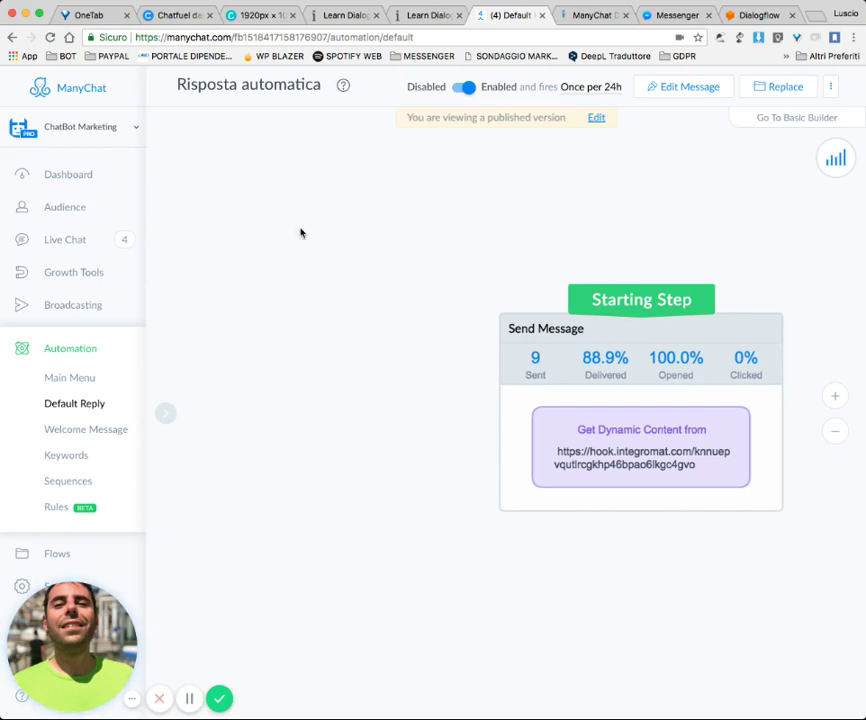
Step: Set the default reply to fire every time
{"action": "left_click", "coordinate": [585, 90]}
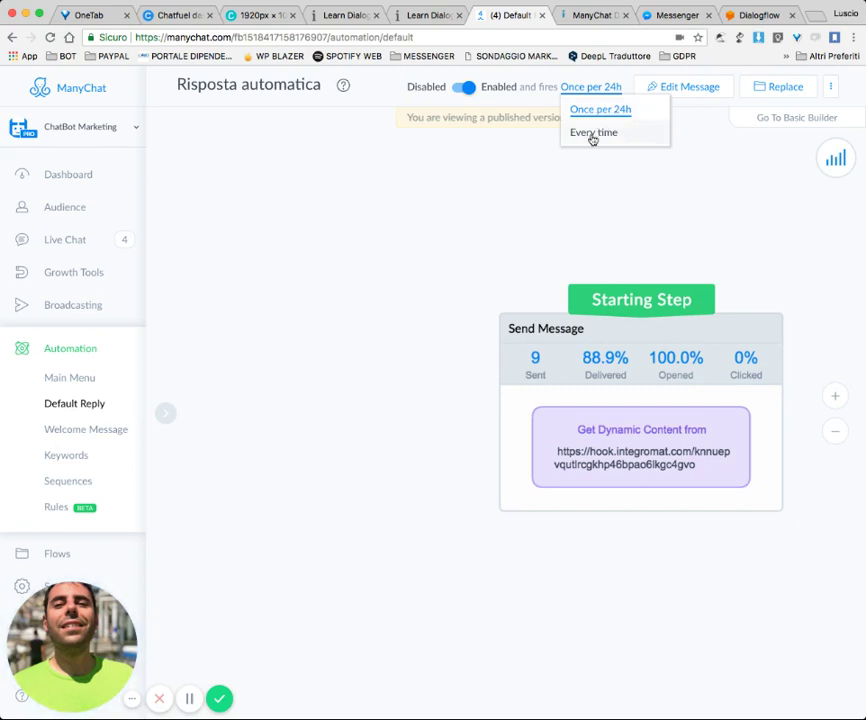
{"action": "left_click", "coordinate": [592, 136]}
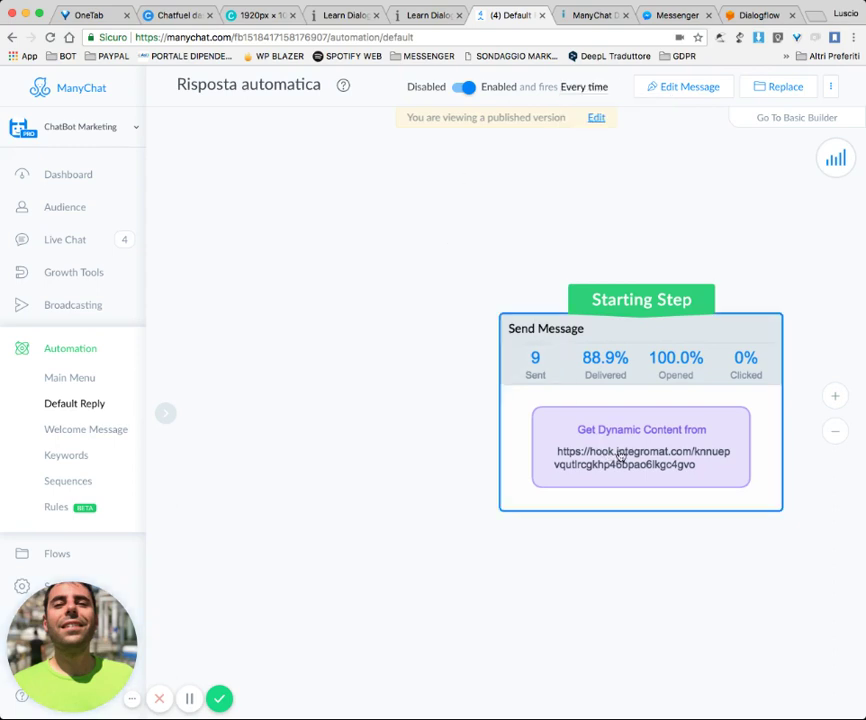
Step: Open the default reply's dynamic content request for editing and review its request type and URL
{"action": "left_click", "coordinate": [692, 88]}
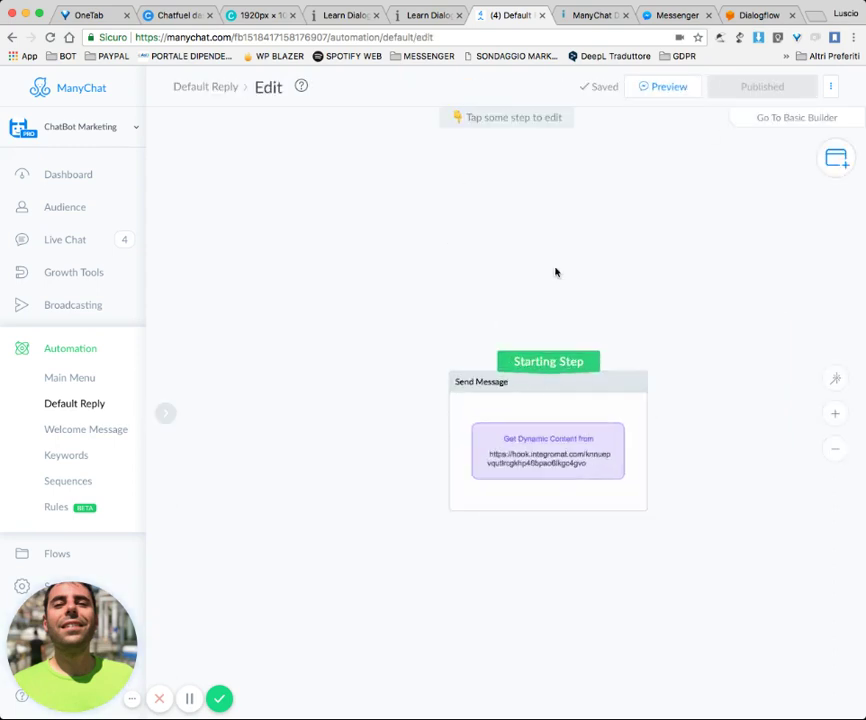
{"action": "left_click", "coordinate": [513, 426]}
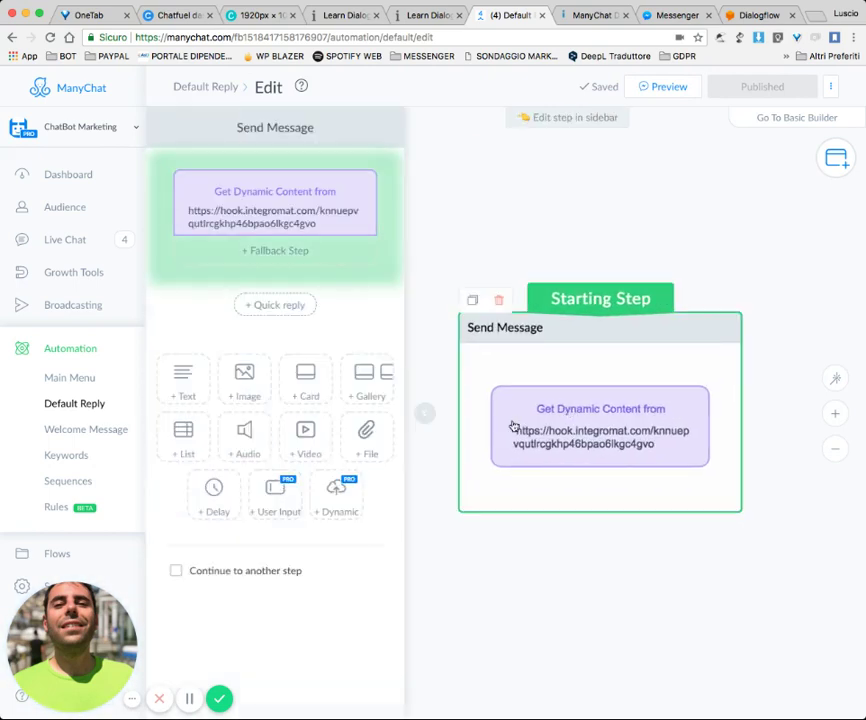
{"action": "left_click", "coordinate": [226, 210]}
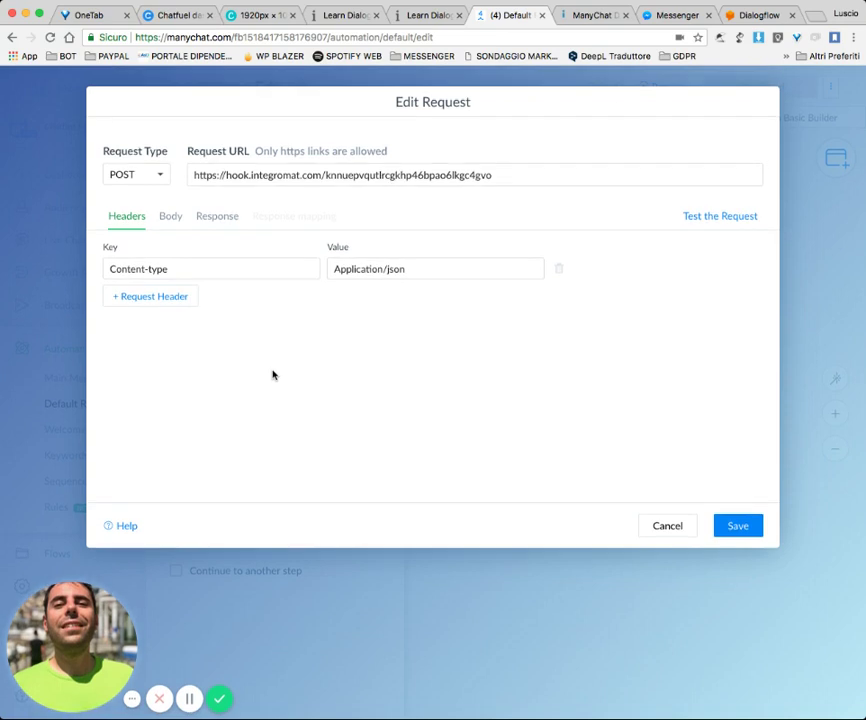
{"action": "left_click", "coordinate": [151, 176]}
{"action": "triple_click", "coordinate": [232, 175]}
{"action": "left_click", "coordinate": [514, 177]}
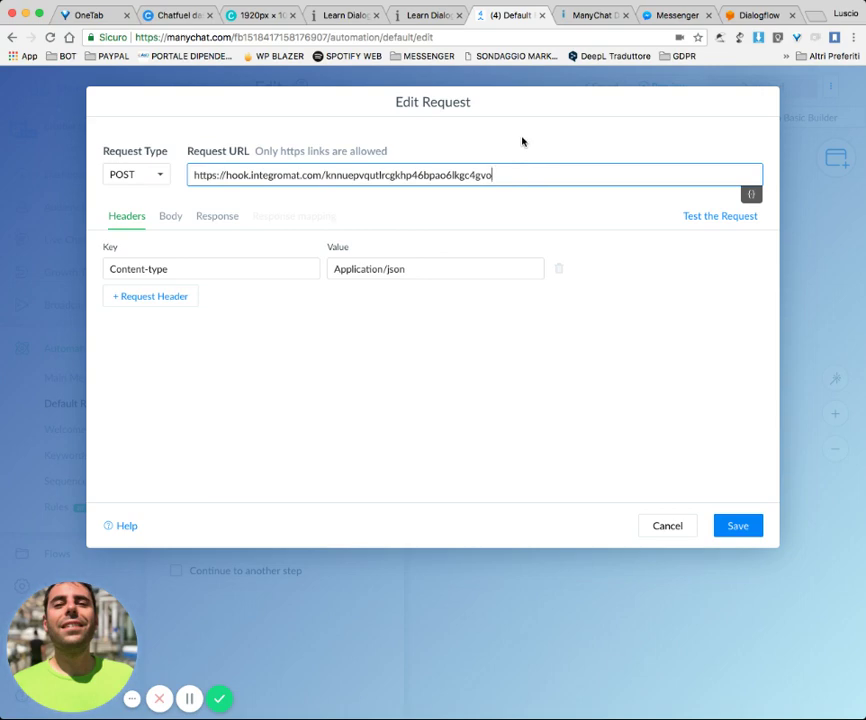
Step: Look up the custom webhook's address in the Integromat scenario and compare it with the request URL in ManyChat
{"action": "left_click", "coordinate": [590, 17]}
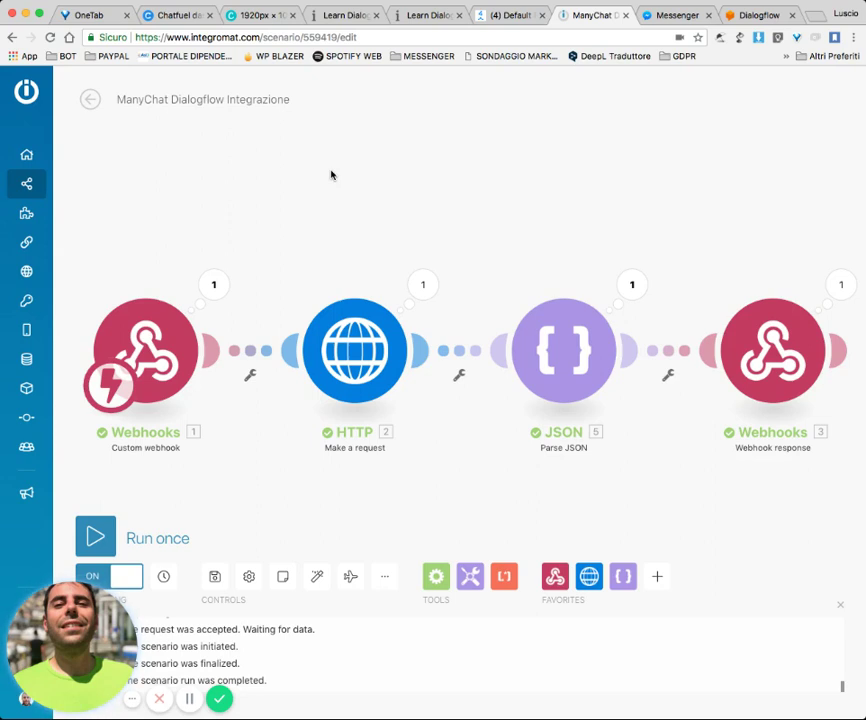
{"action": "left_click", "coordinate": [147, 344]}
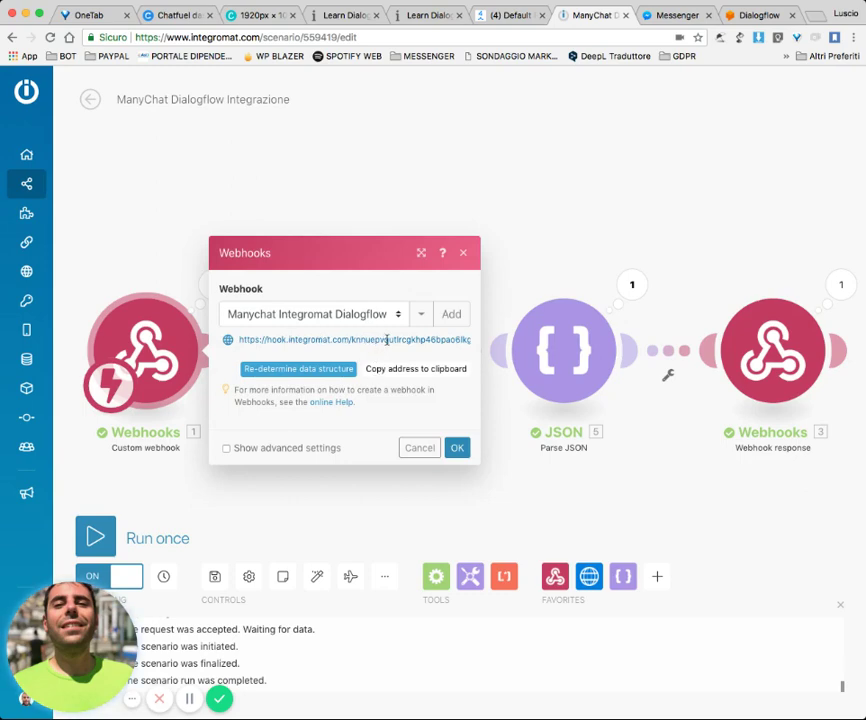
{"action": "left_click", "coordinate": [508, 17]}
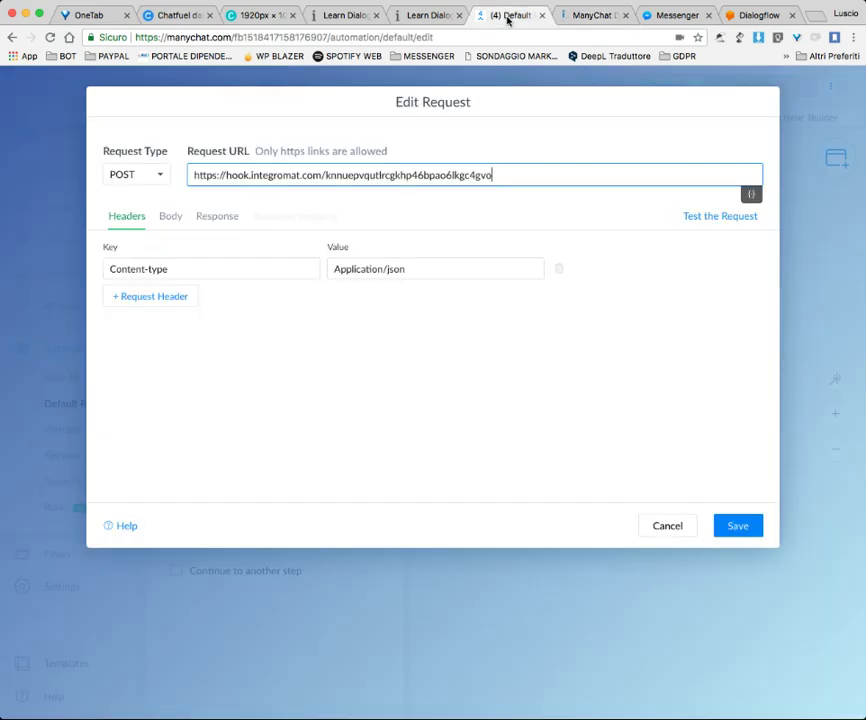
{"action": "triple_click", "coordinate": [518, 170]}
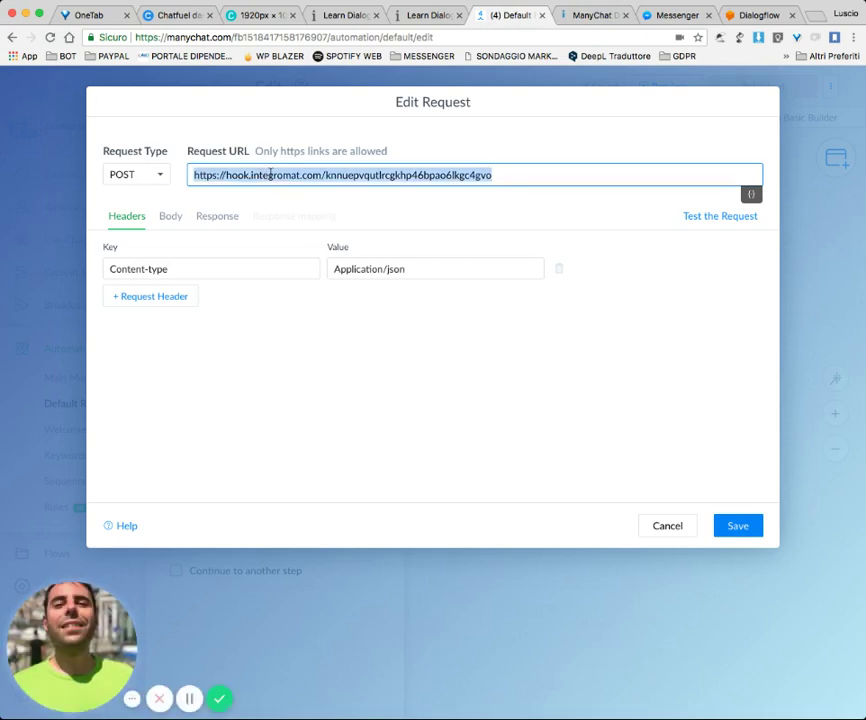
{"action": "left_click", "coordinate": [520, 170]}
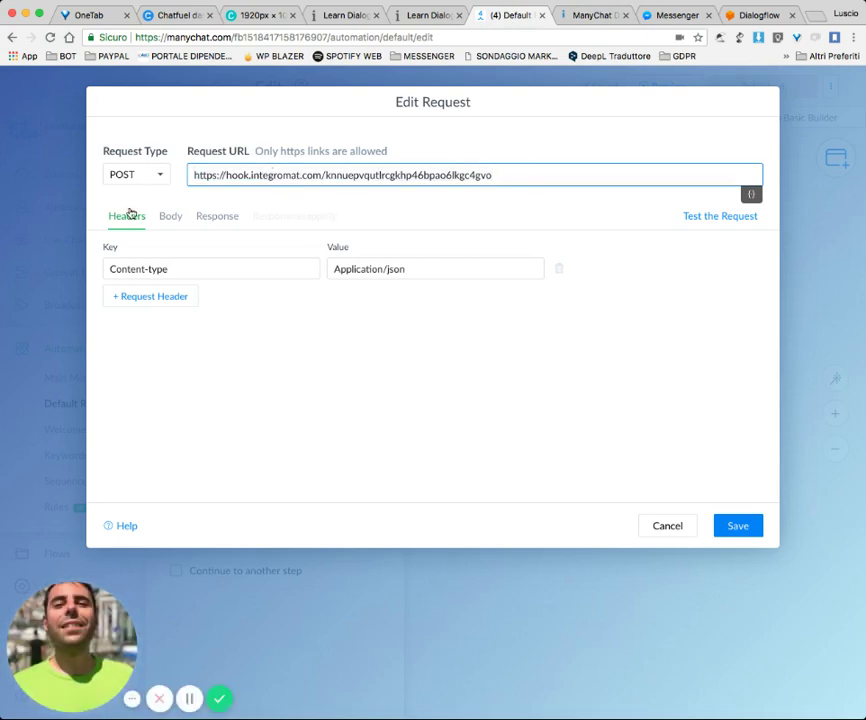
Step: Review the request's Content-type header, and the query line of the request body with the variables available for it
{"action": "triple_click", "coordinate": [186, 265]}
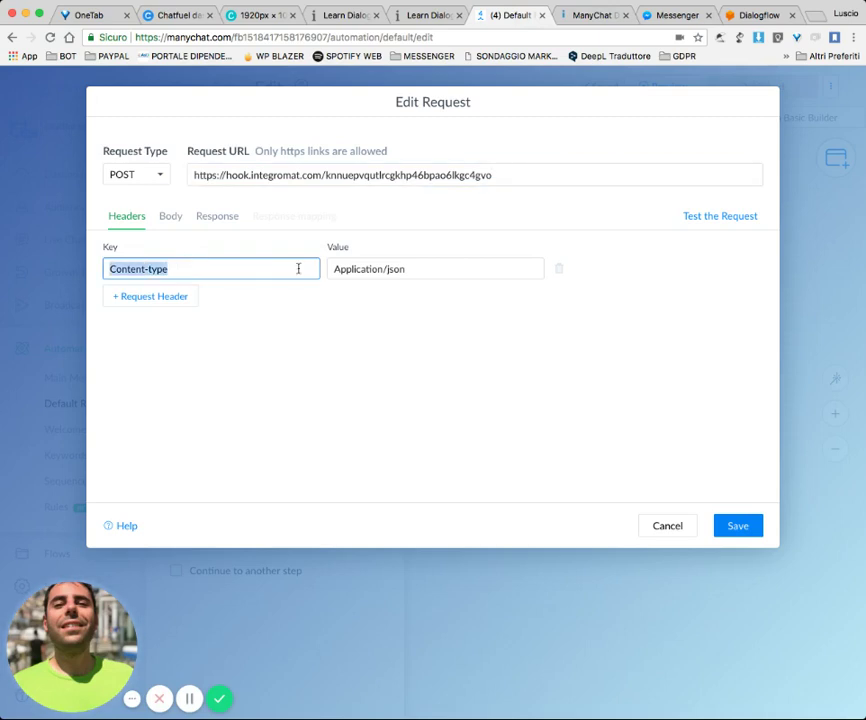
{"action": "triple_click", "coordinate": [414, 268]}
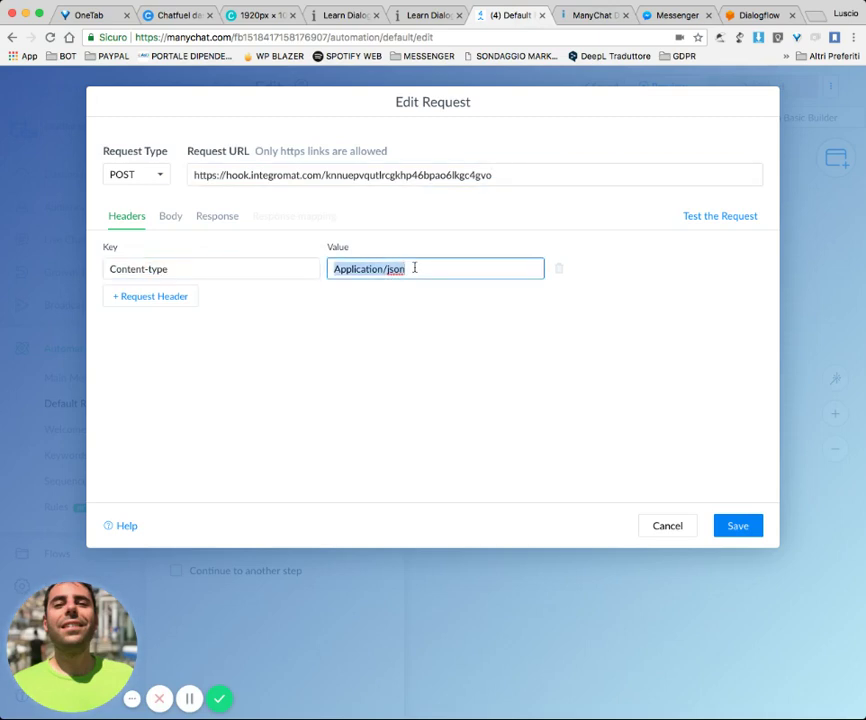
{"action": "left_click", "coordinate": [169, 217]}
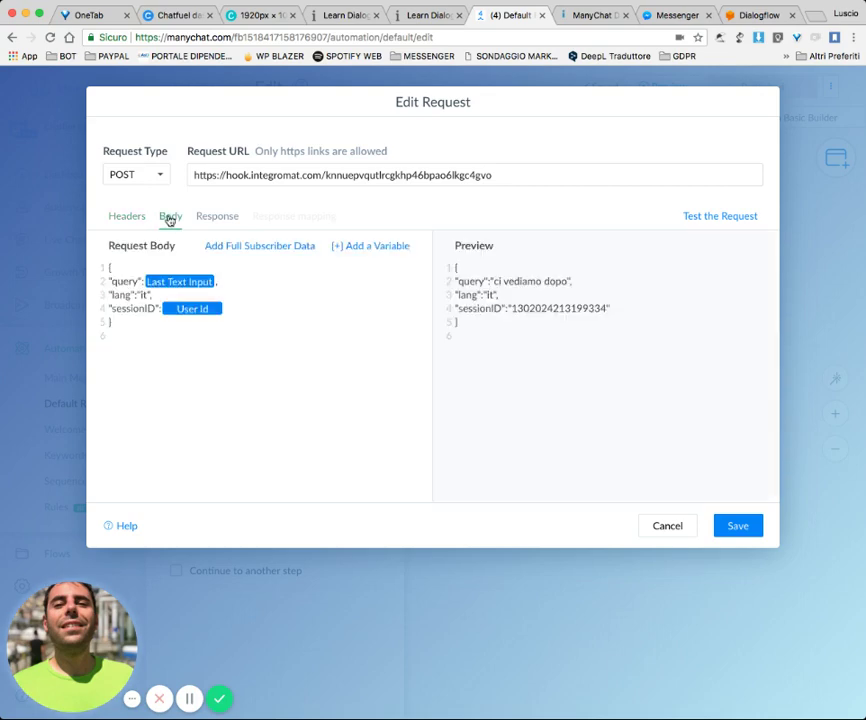
{"action": "left_click", "coordinate": [121, 266]}
{"action": "double_click", "coordinate": [123, 283]}
{"action": "left_click", "coordinate": [232, 282]}
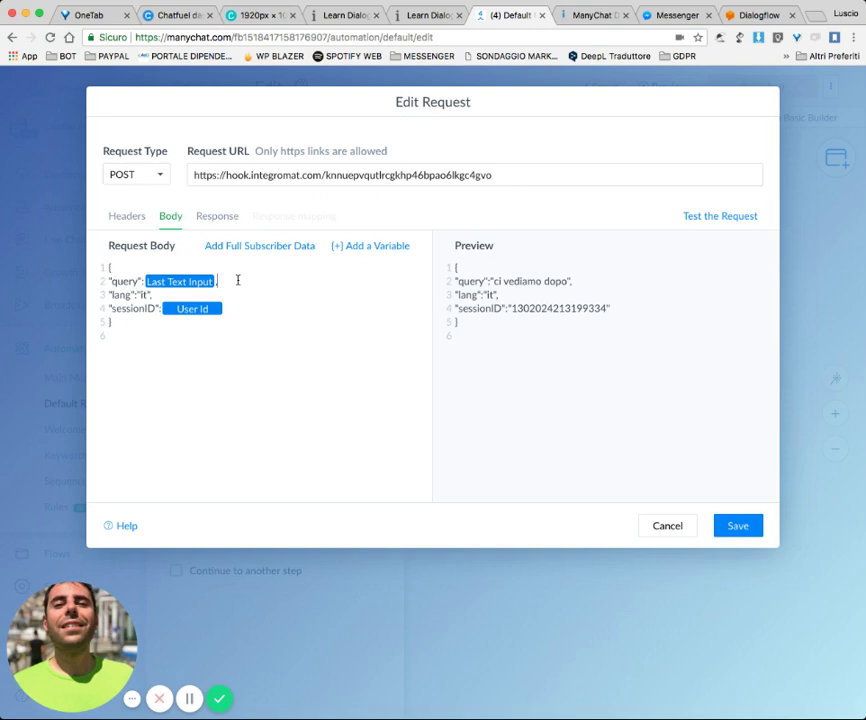
{"action": "left_click", "coordinate": [373, 248]}
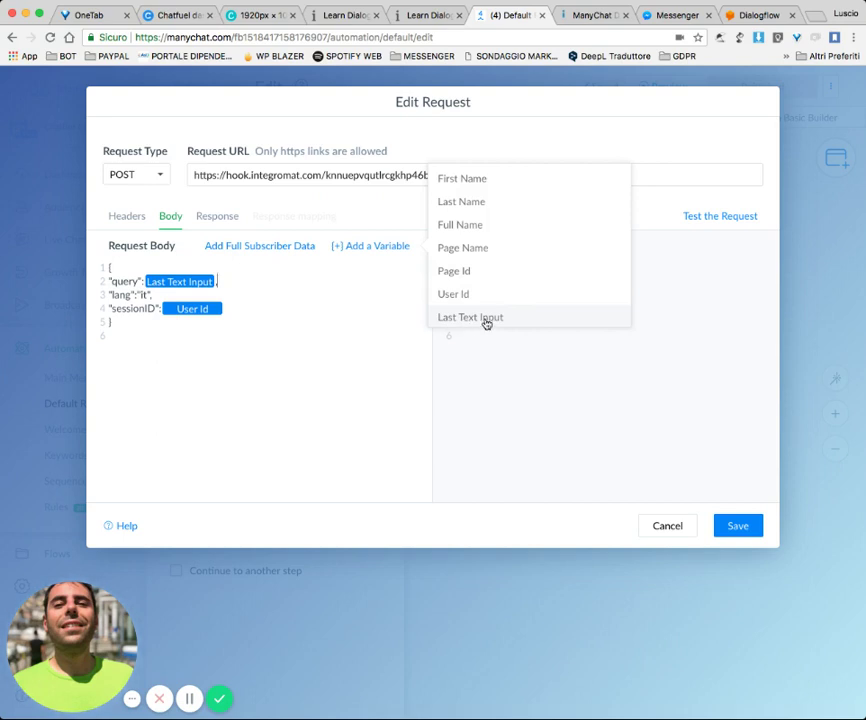
{"action": "left_click", "coordinate": [317, 297]}
Step: Review the lang and sessionID lines of the request body and save the request
{"action": "triple_click", "coordinate": [121, 297]}
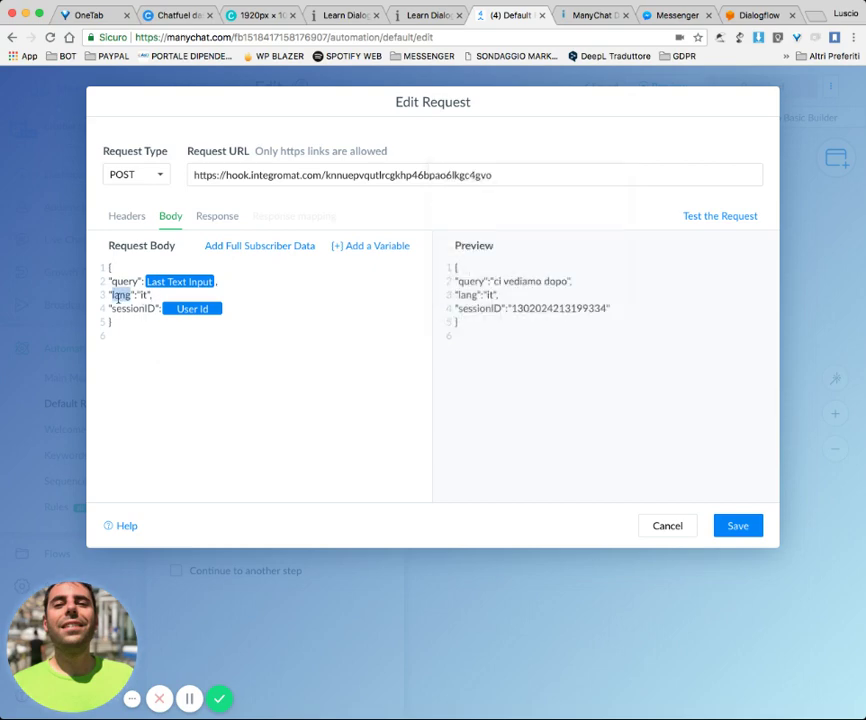
{"action": "left_click", "coordinate": [143, 296]}
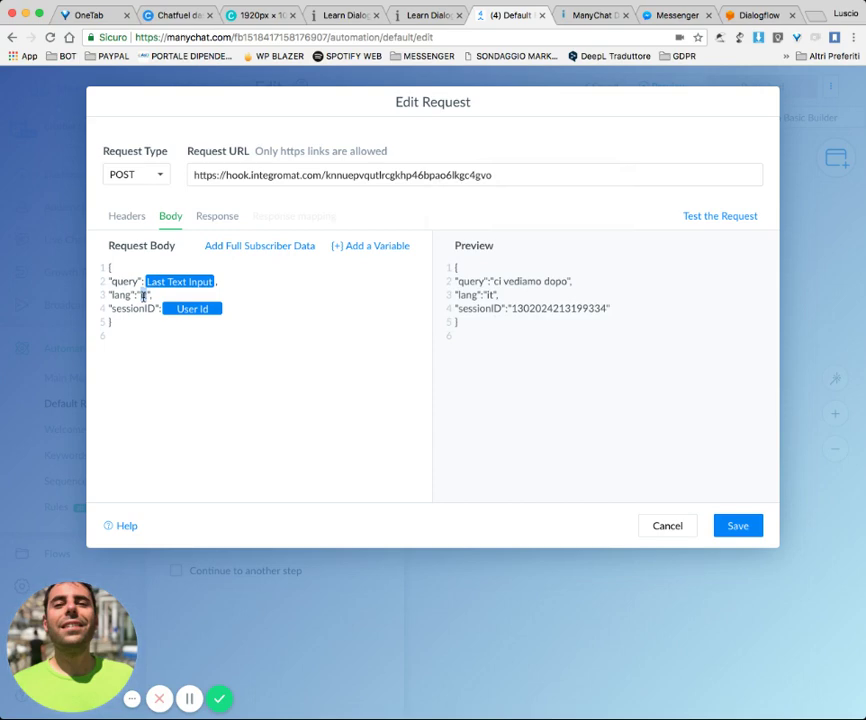
{"action": "left_click", "coordinate": [271, 304]}
{"action": "double_click", "coordinate": [123, 308]}
{"action": "left_click", "coordinate": [130, 309]}
{"action": "triple_click", "coordinate": [132, 309]}
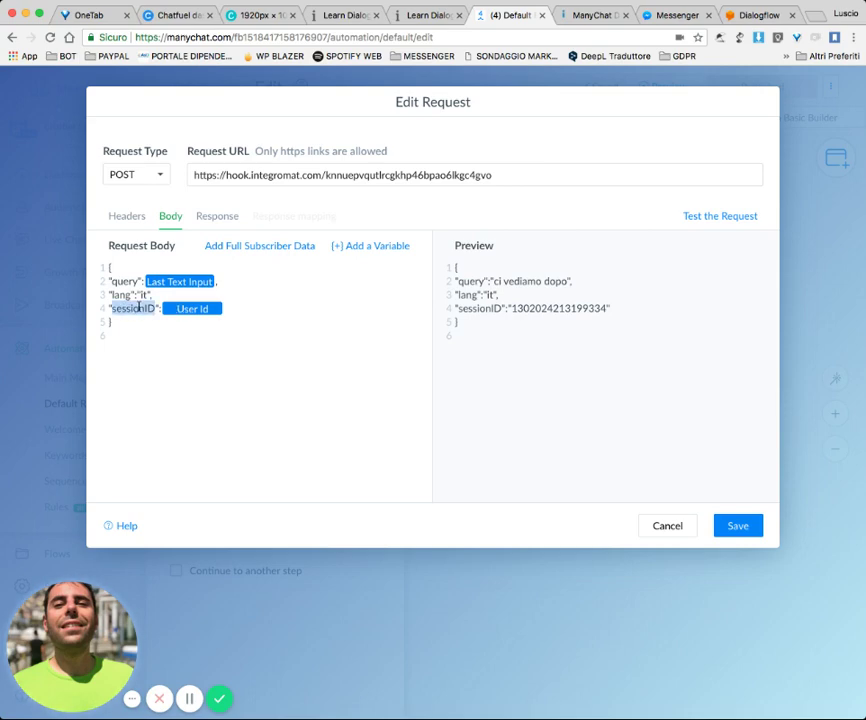
{"action": "left_click", "coordinate": [232, 344]}
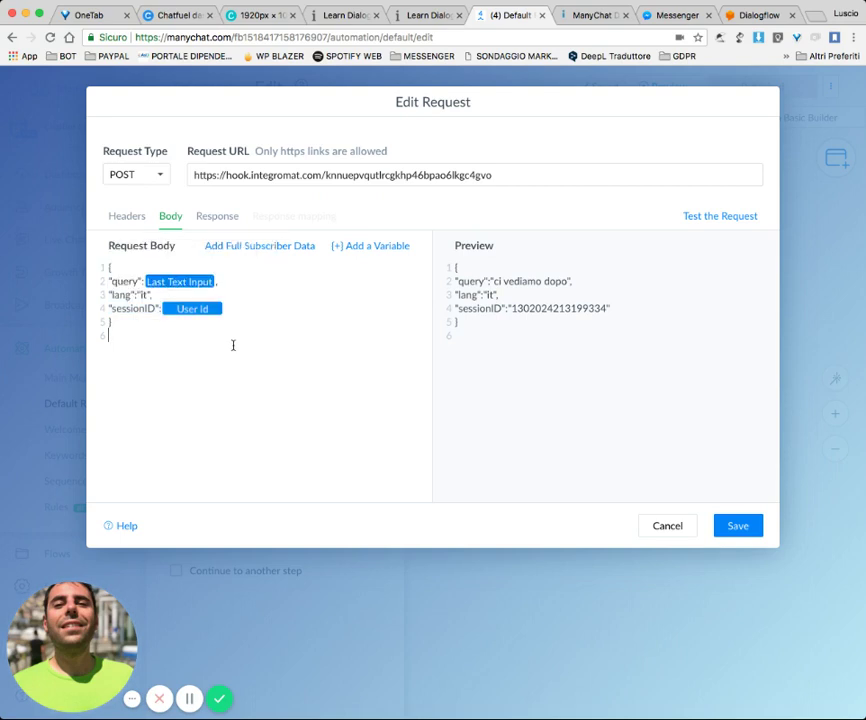
{"action": "left_click", "coordinate": [379, 250]}
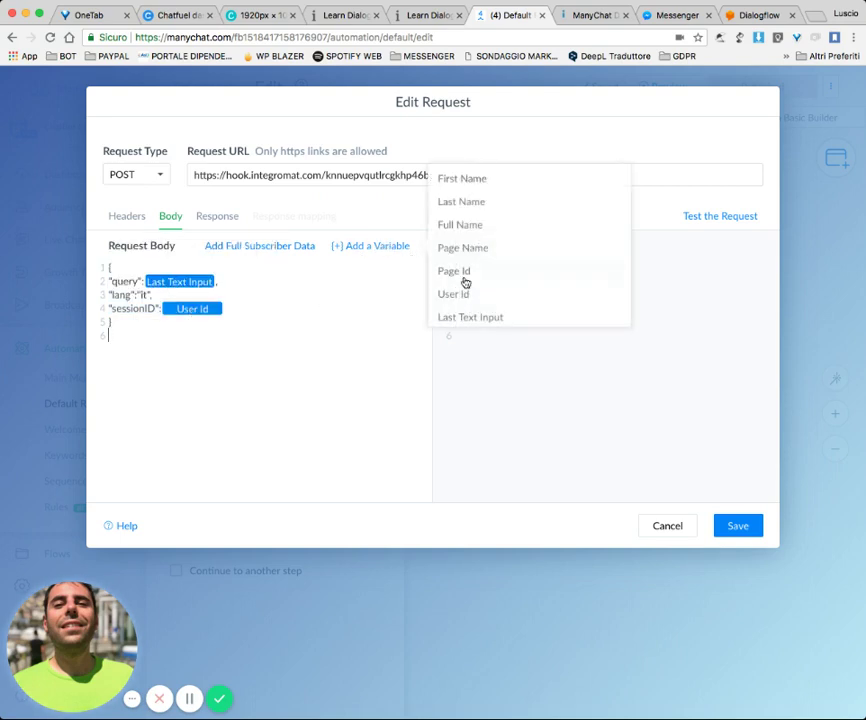
{"action": "left_click", "coordinate": [220, 348]}
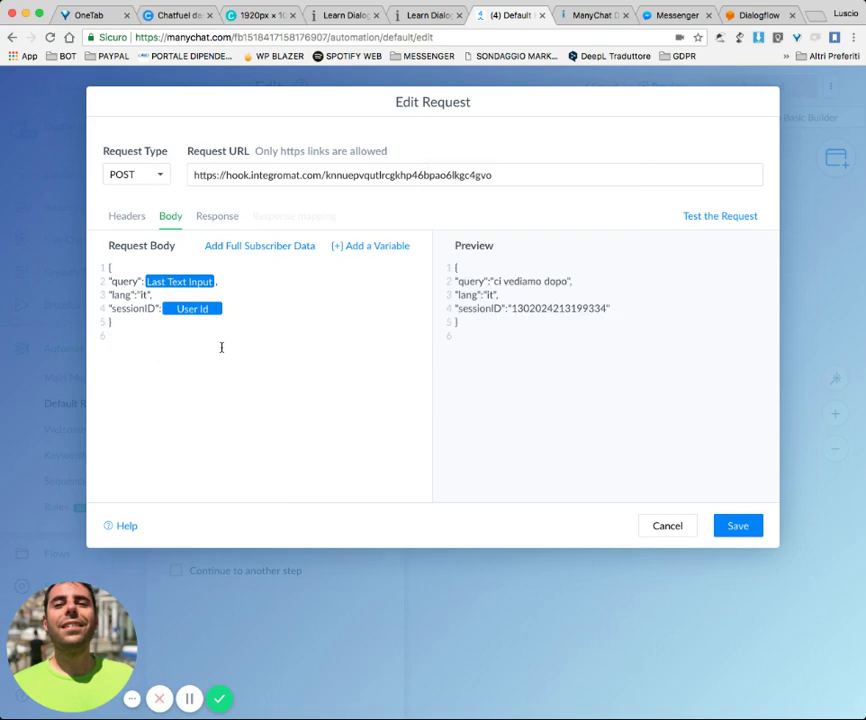
{"action": "left_click", "coordinate": [738, 528]}
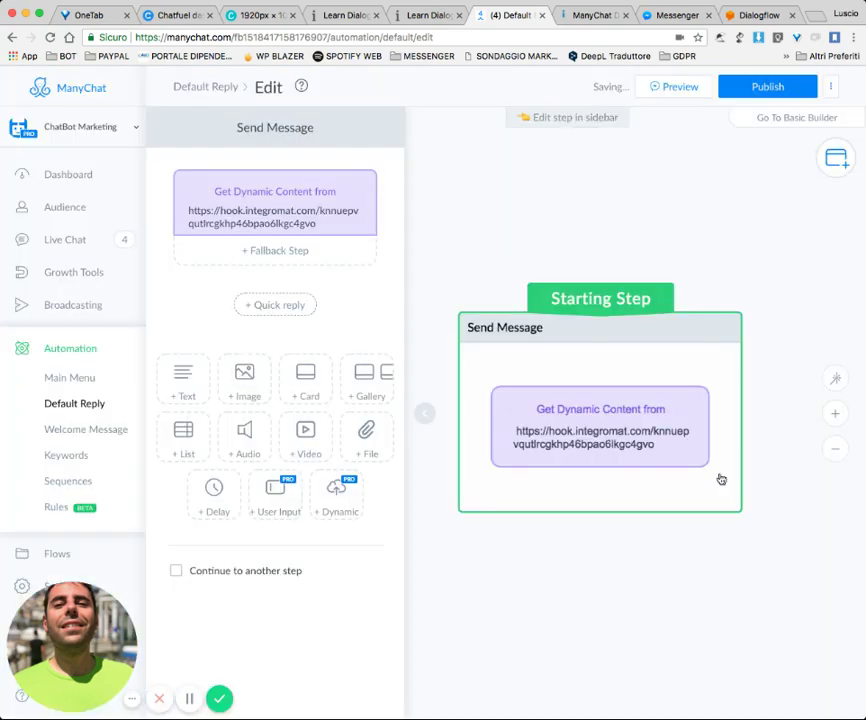
Step: Switch to Integromat and view the settings of the scenario's custom webhook module
{"action": "left_click", "coordinate": [596, 16]}
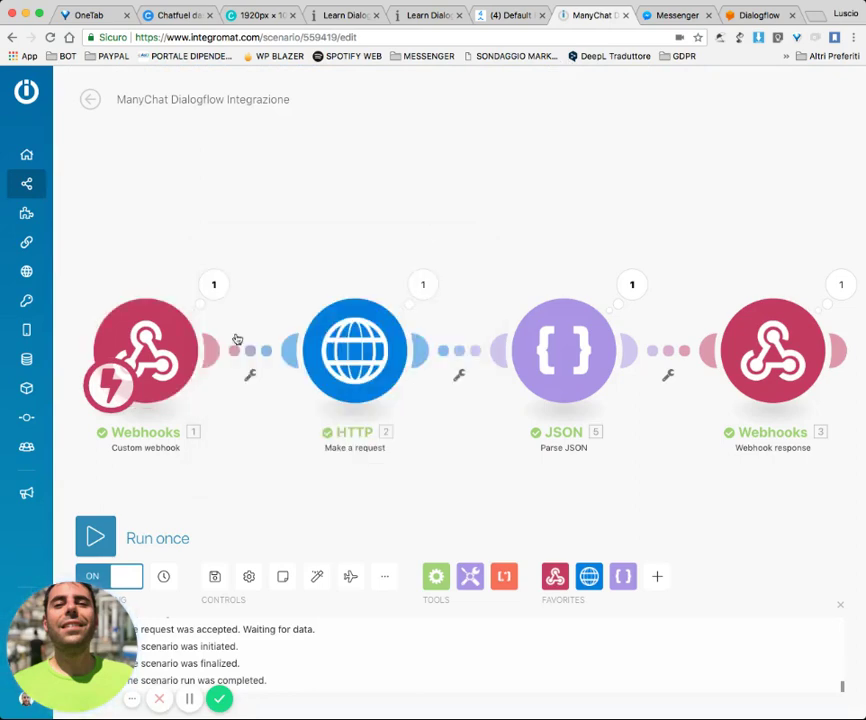
{"action": "left_click", "coordinate": [150, 345]}
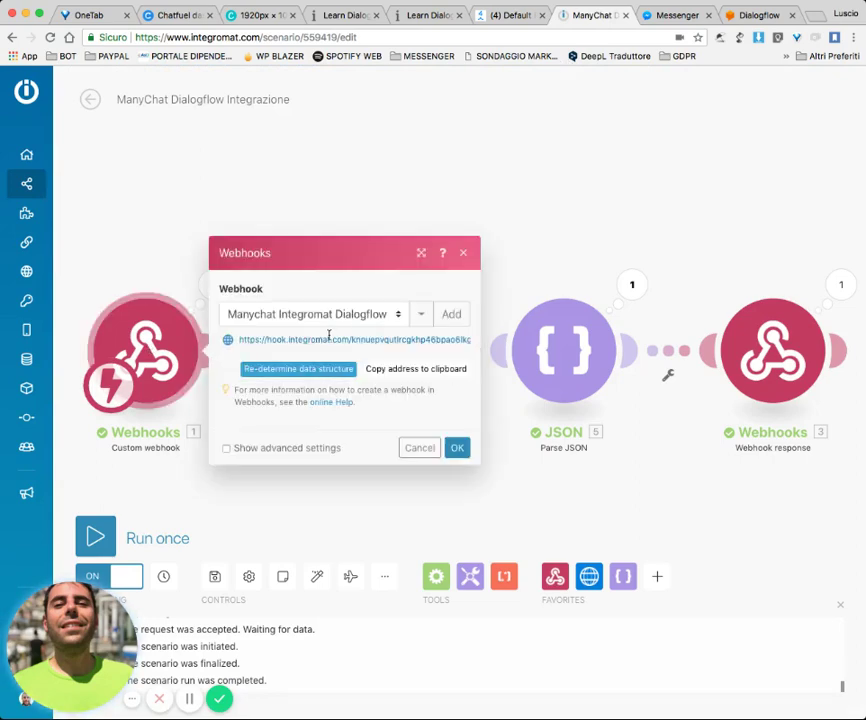
{"action": "left_click", "coordinate": [463, 253]}
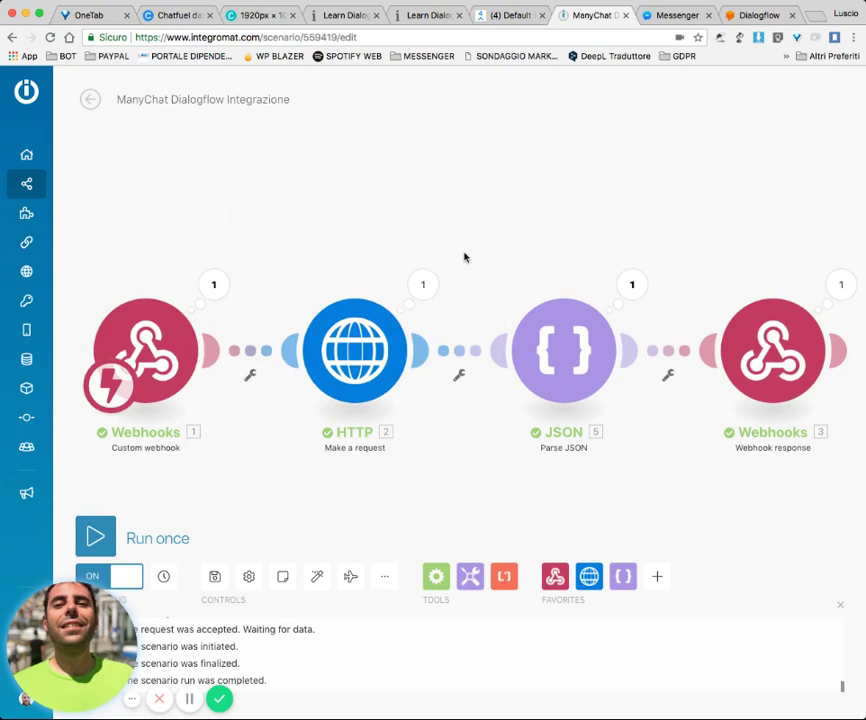
Step: Open the HTTP request module, check its Dialogflow URL and enable evaluating all states as errors except 2xx and 3xx
{"action": "left_click", "coordinate": [353, 348]}
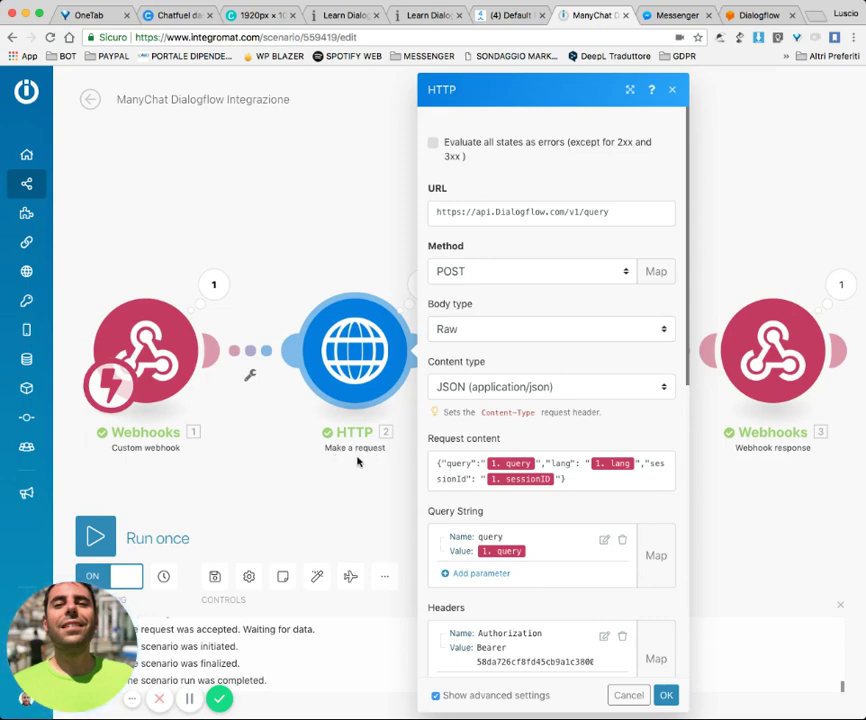
{"action": "triple_click", "coordinate": [532, 212]}
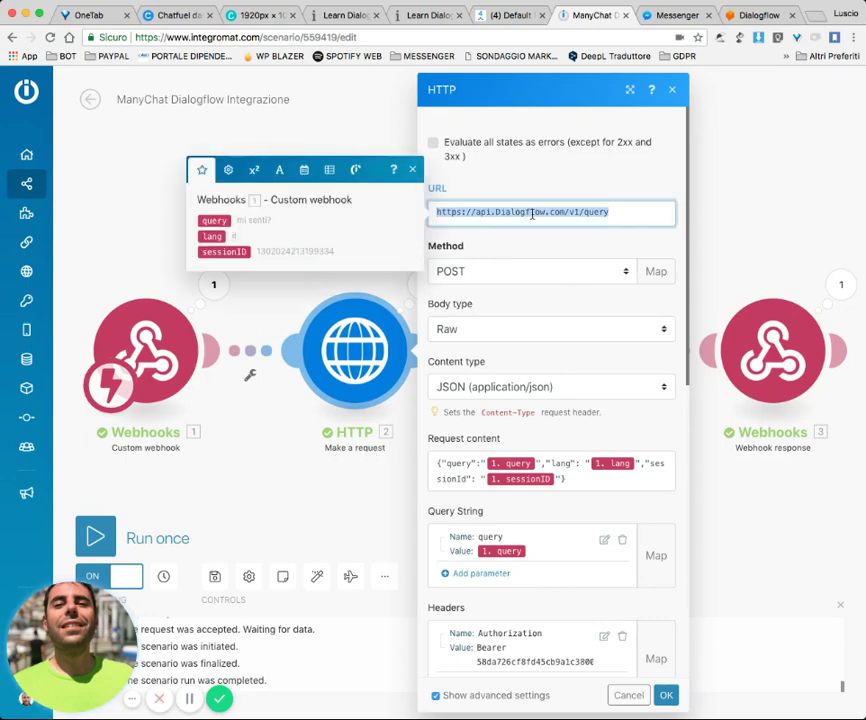
{"action": "left_click", "coordinate": [648, 152]}
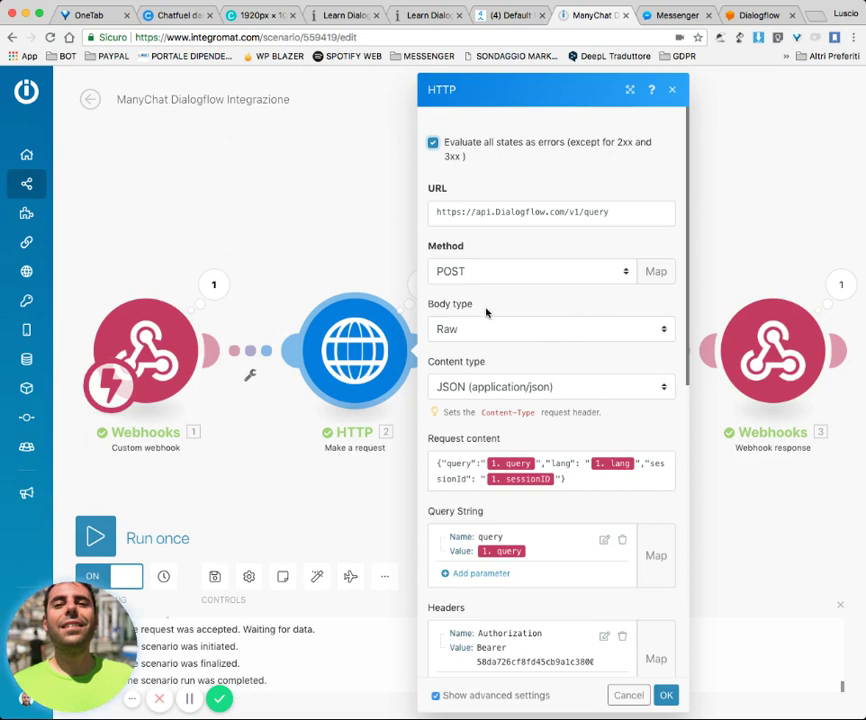
Step: Review the HTTP module's content type and the webhook variables mapped in its request content
{"action": "scroll", "coordinate": [497, 331], "scroll_direction": "down", "scroll_amount": 5}
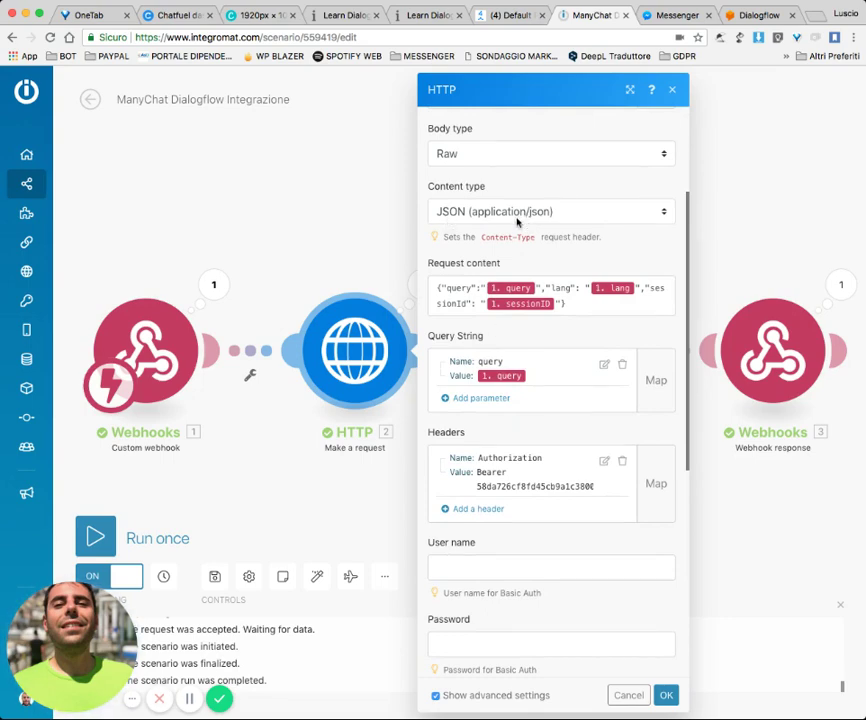
{"action": "left_click", "coordinate": [527, 221]}
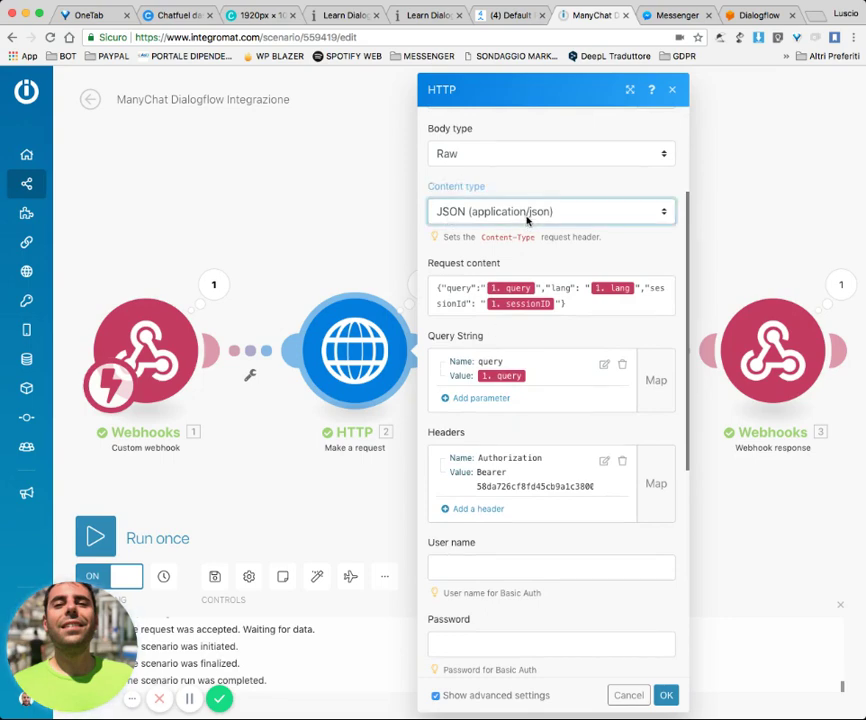
{"action": "left_click", "coordinate": [632, 256]}
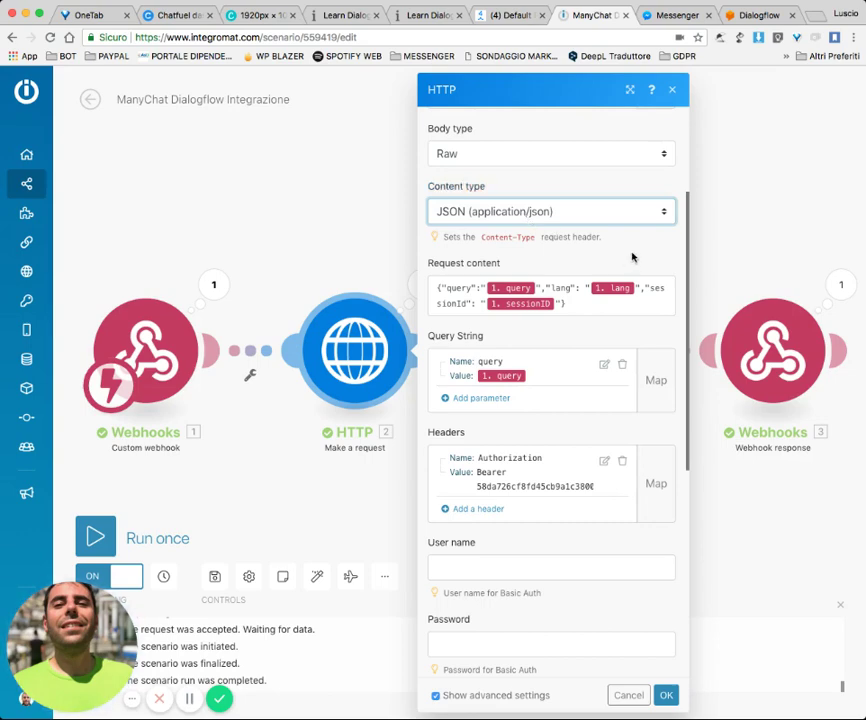
{"action": "left_click", "coordinate": [456, 290]}
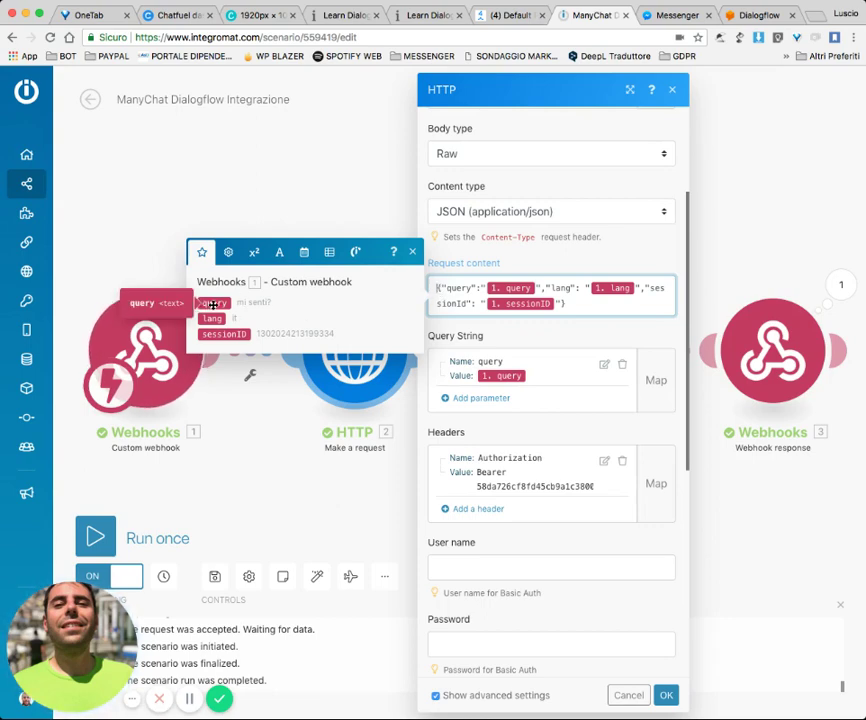
Step: Switch to ManyChat, reopen the dynamic content request and review the query line in its body
{"action": "key", "text": "super+alt+Left"}
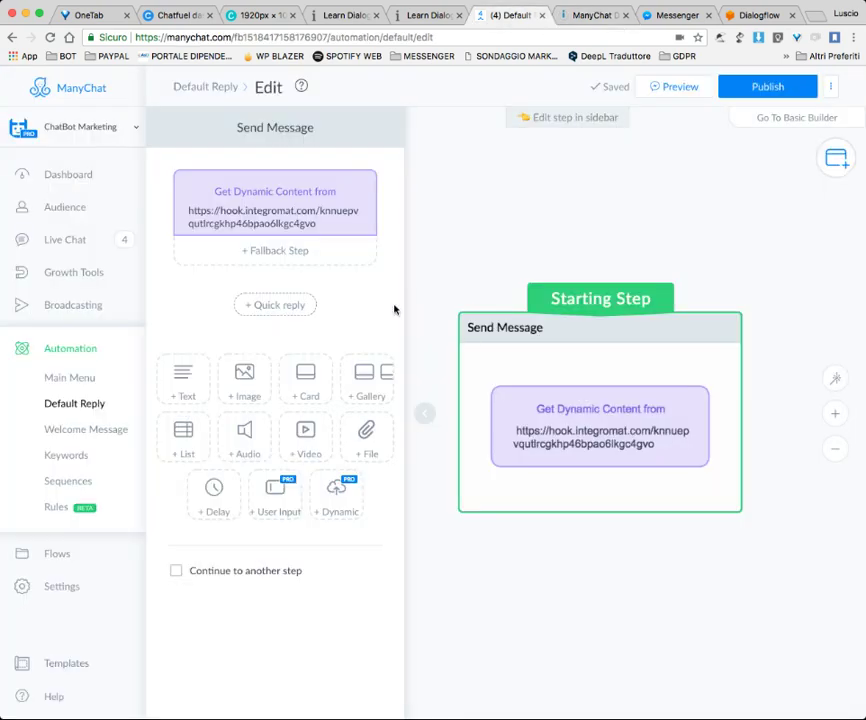
{"action": "left_click", "coordinate": [284, 221]}
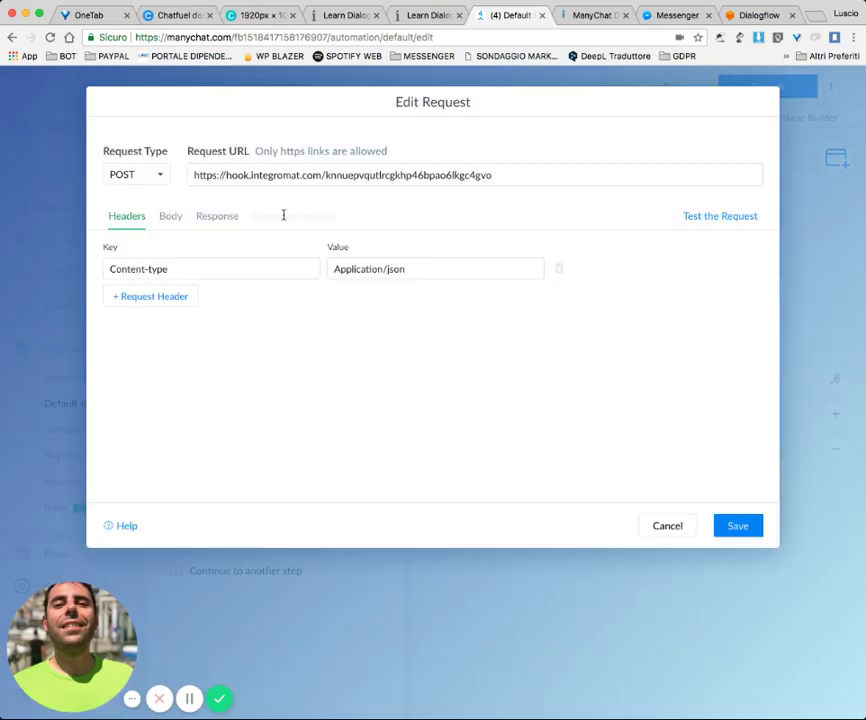
{"action": "left_click", "coordinate": [170, 218]}
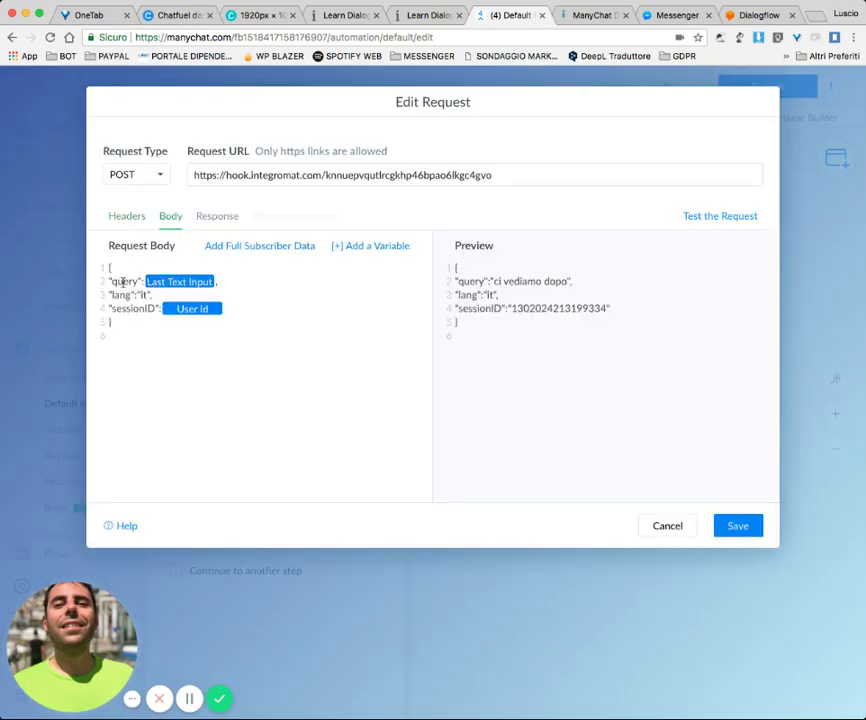
{"action": "left_click_drag", "start_coordinate": [142, 282], "coordinate": [109, 282]}
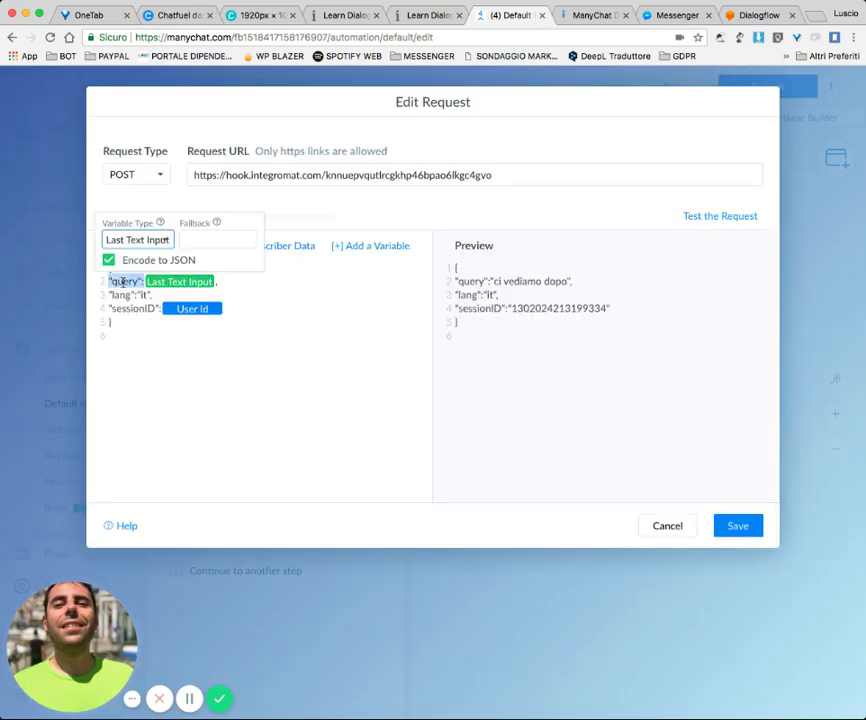
Step: Return to Integromat and review the lang and sessionId entries in the HTTP module's request content
{"action": "left_click", "coordinate": [588, 15]}
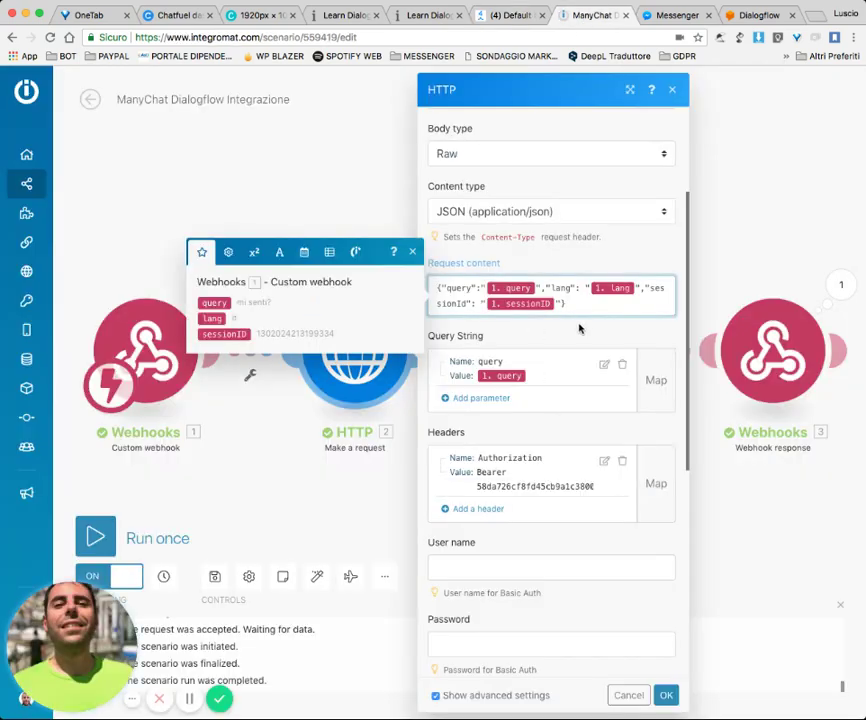
{"action": "double_click", "coordinate": [556, 288]}
{"action": "left_click", "coordinate": [581, 305]}
Step: Open the HTTP module's Authorization header and examine its name, the Bearer prefix and the access token in its value
{"action": "scroll", "coordinate": [617, 436], "scroll_direction": "down", "scroll_amount": 4}
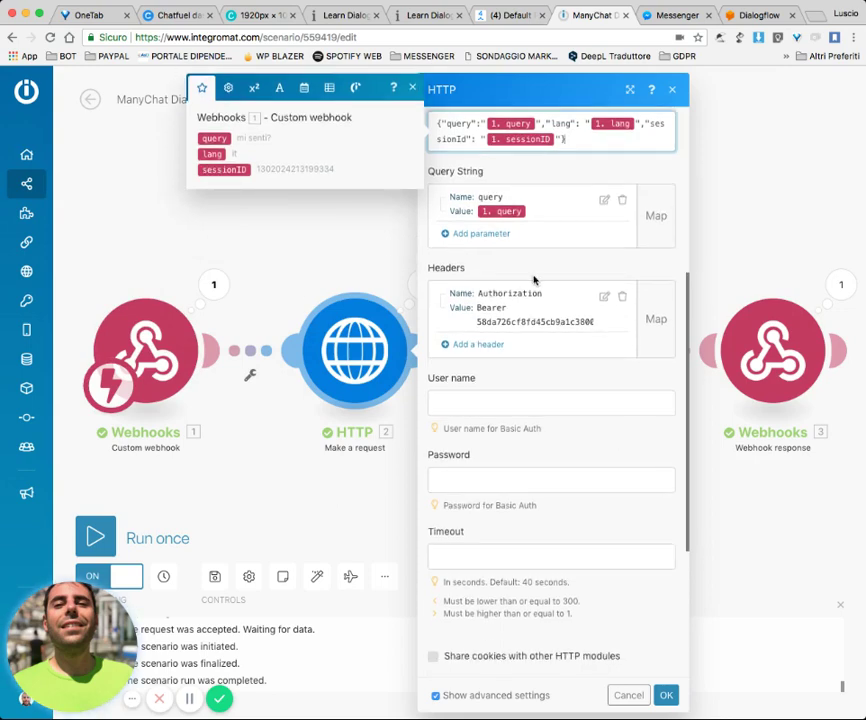
{"action": "scroll", "coordinate": [533, 280], "scroll_direction": "down", "scroll_amount": 2}
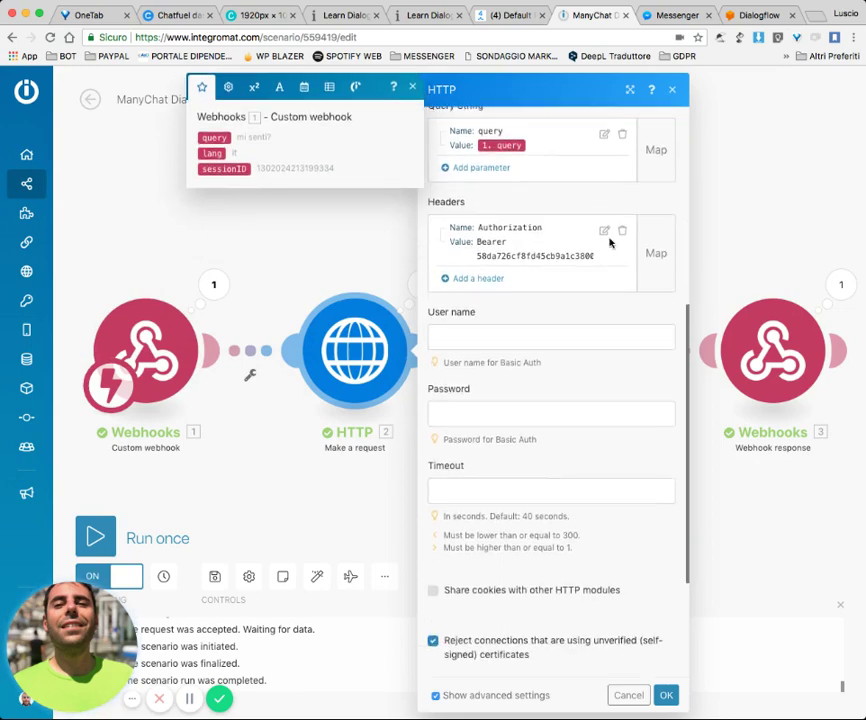
{"action": "left_click", "coordinate": [604, 231]}
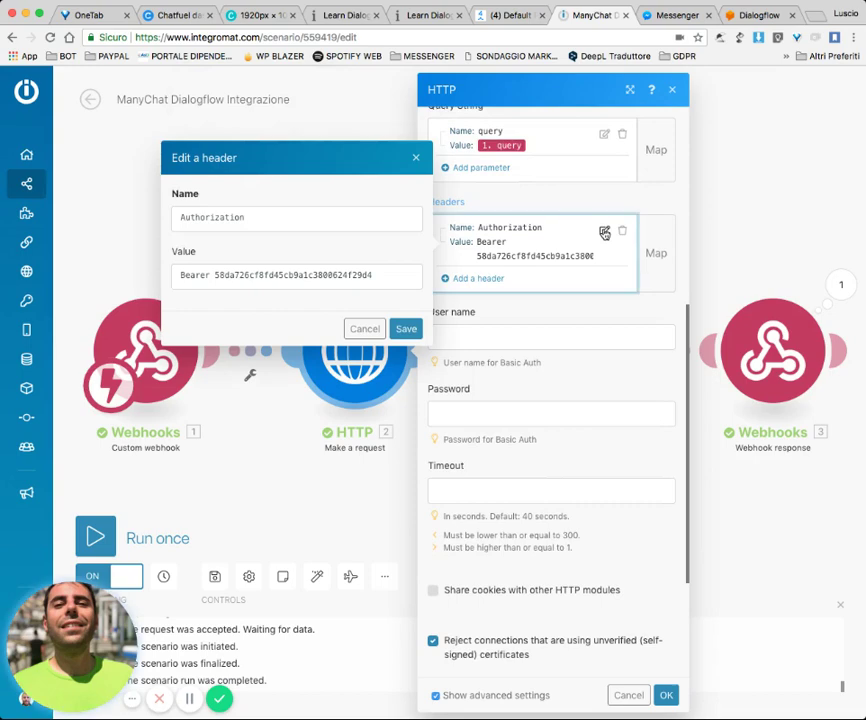
{"action": "left_click", "coordinate": [276, 220]}
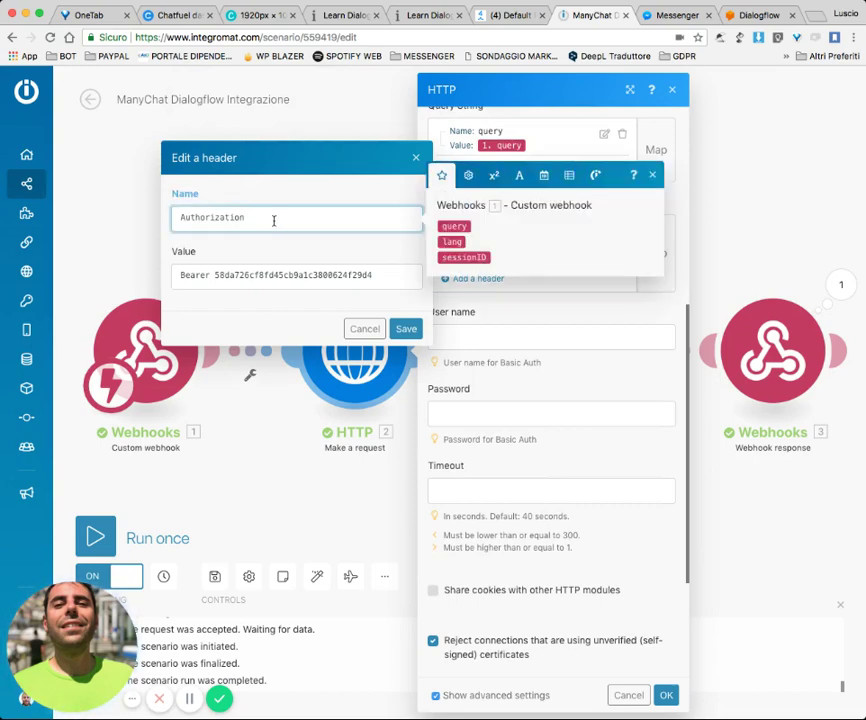
{"action": "left_click", "coordinate": [195, 277]}
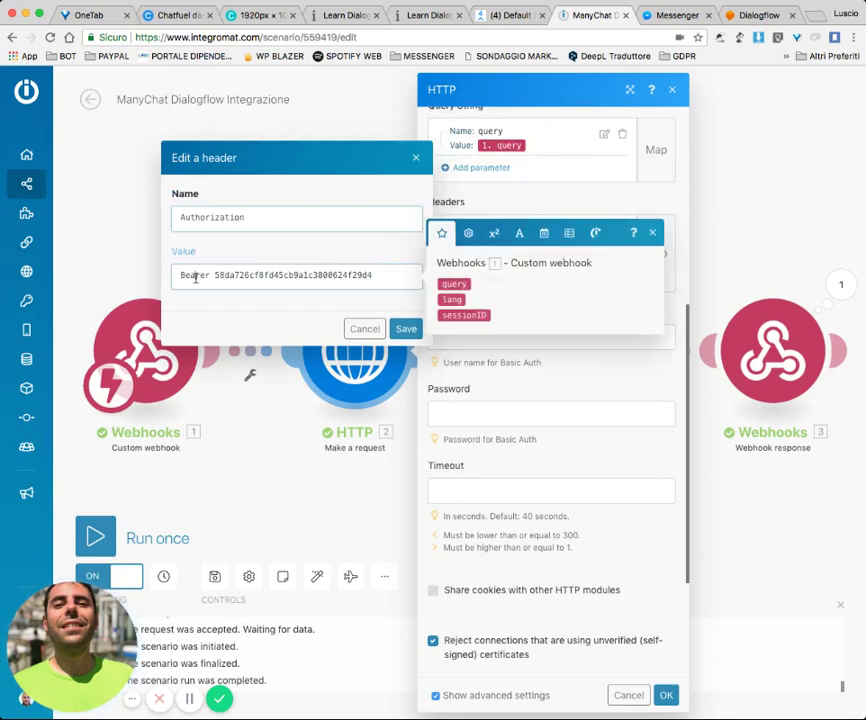
{"action": "key", "text": "super+a"}
{"action": "left_click", "coordinate": [228, 277]}
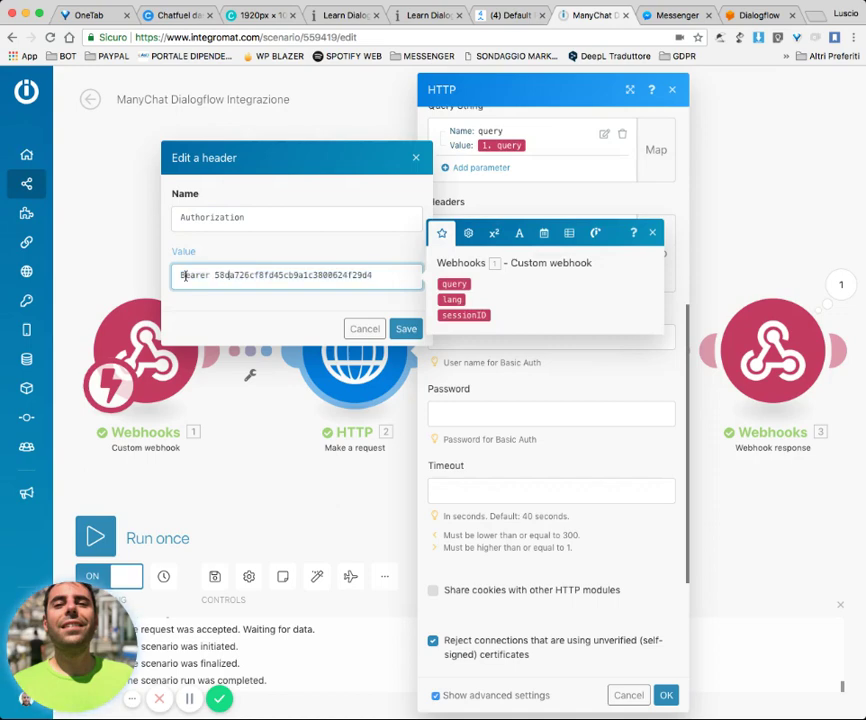
{"action": "double_click", "coordinate": [184, 276]}
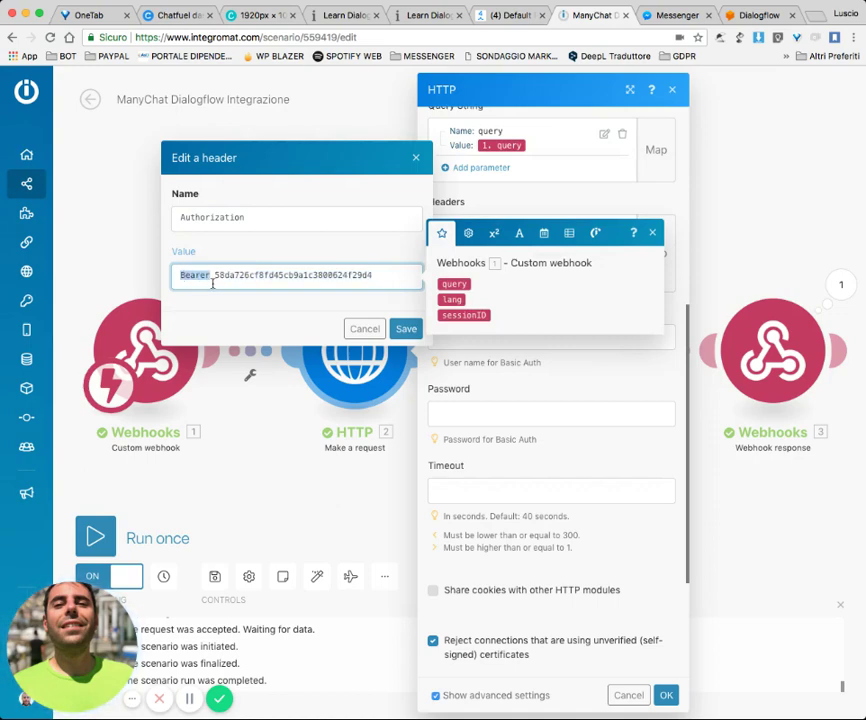
{"action": "key", "text": "super+Right"}
{"action": "double_click", "coordinate": [264, 277]}
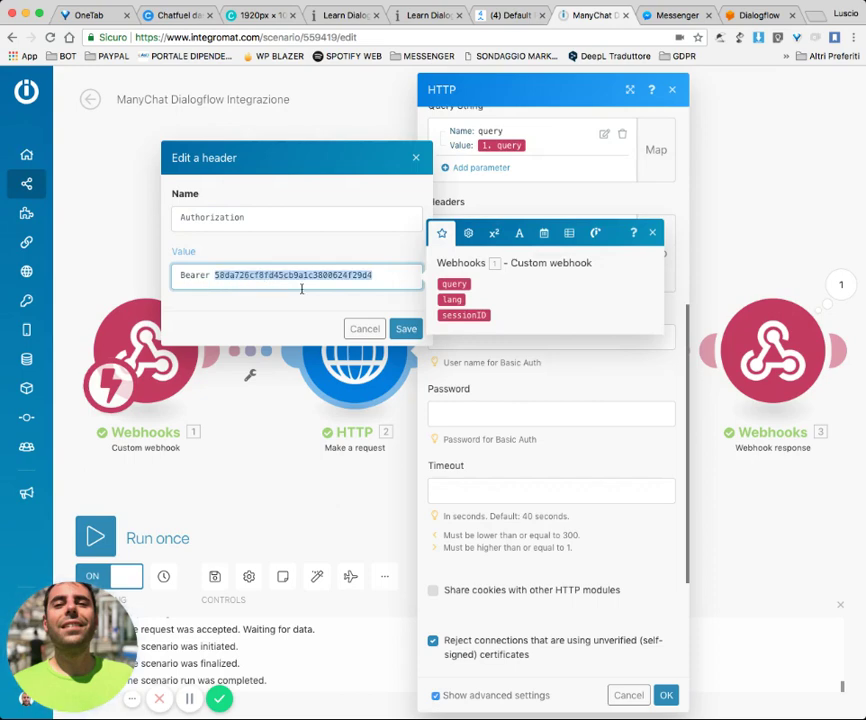
Step: Switch to Dialogflow and view the API version and API keys in the Chatbot-Marketing agent's general settings
{"action": "left_click", "coordinate": [760, 16]}
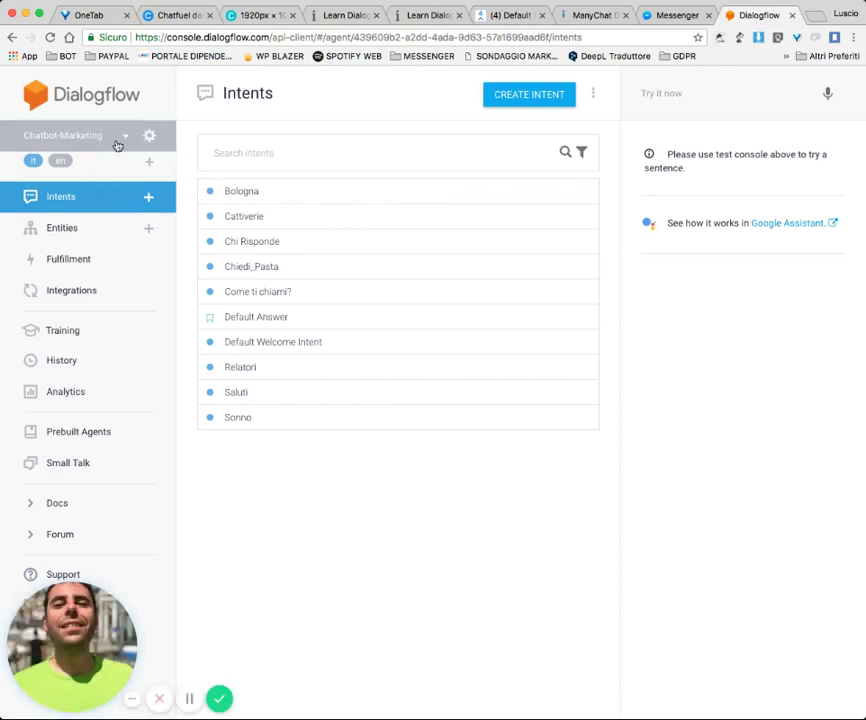
{"action": "left_click", "coordinate": [150, 136]}
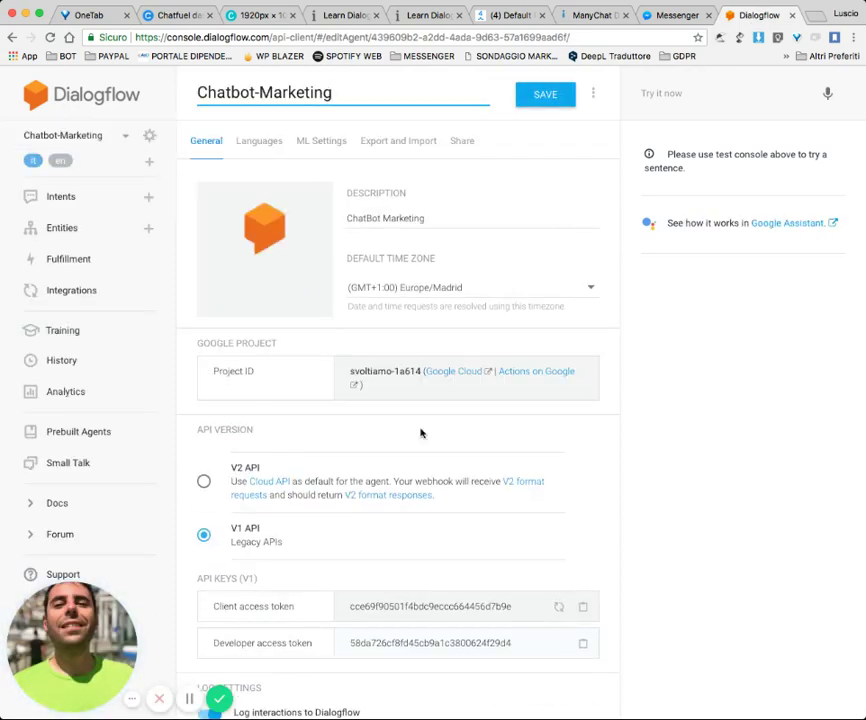
{"action": "scroll", "coordinate": [473, 479], "scroll_direction": "down", "scroll_amount": 3}
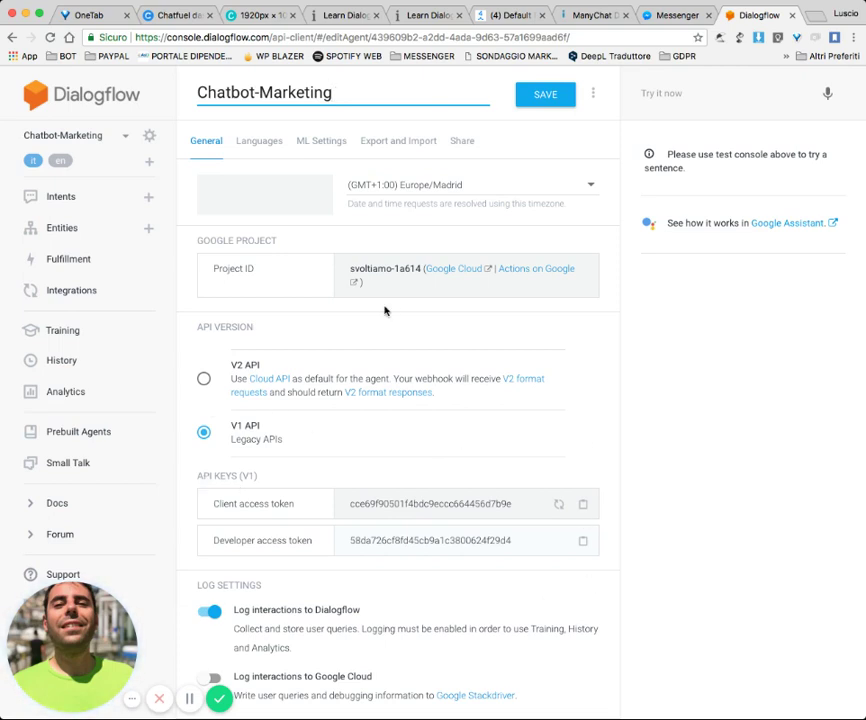
Step: Compare the Authorization header's token in Integromat with the agent's developer access token in Dialogflow
{"action": "left_click", "coordinate": [670, 13]}
{"action": "left_click", "coordinate": [590, 16]}
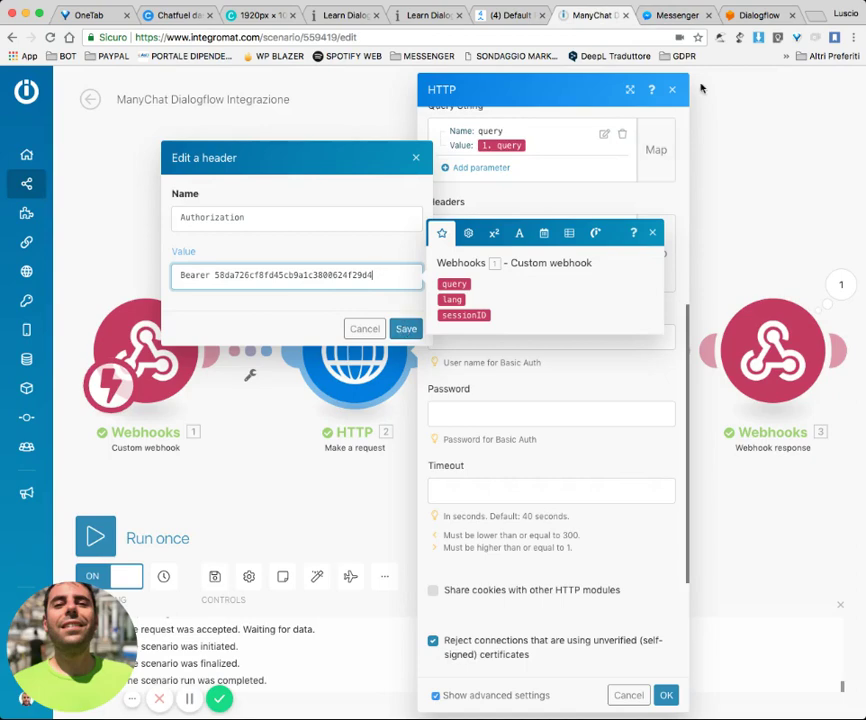
{"action": "left_click", "coordinate": [755, 15]}
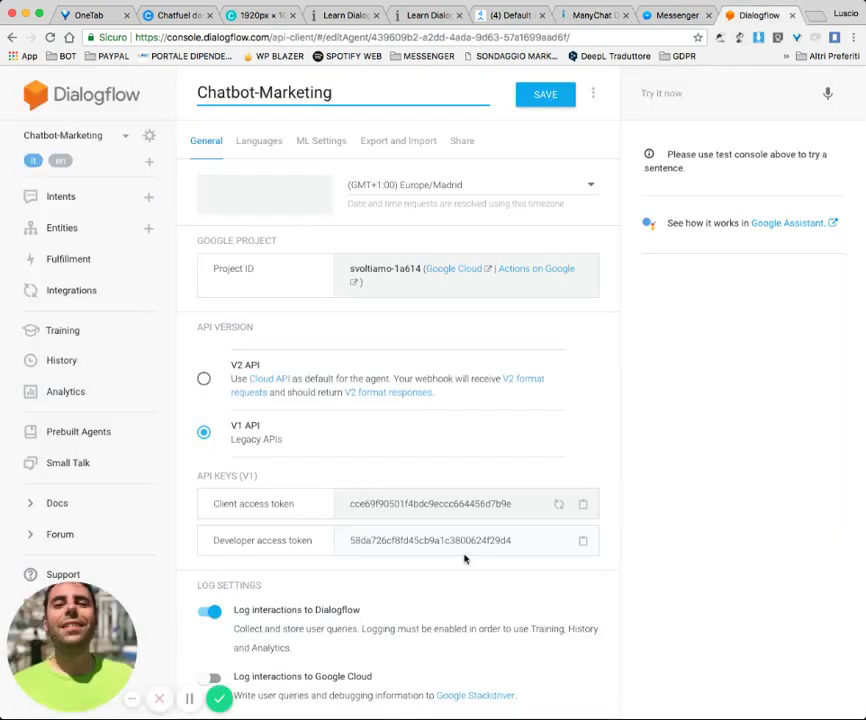
{"action": "double_click", "coordinate": [412, 540]}
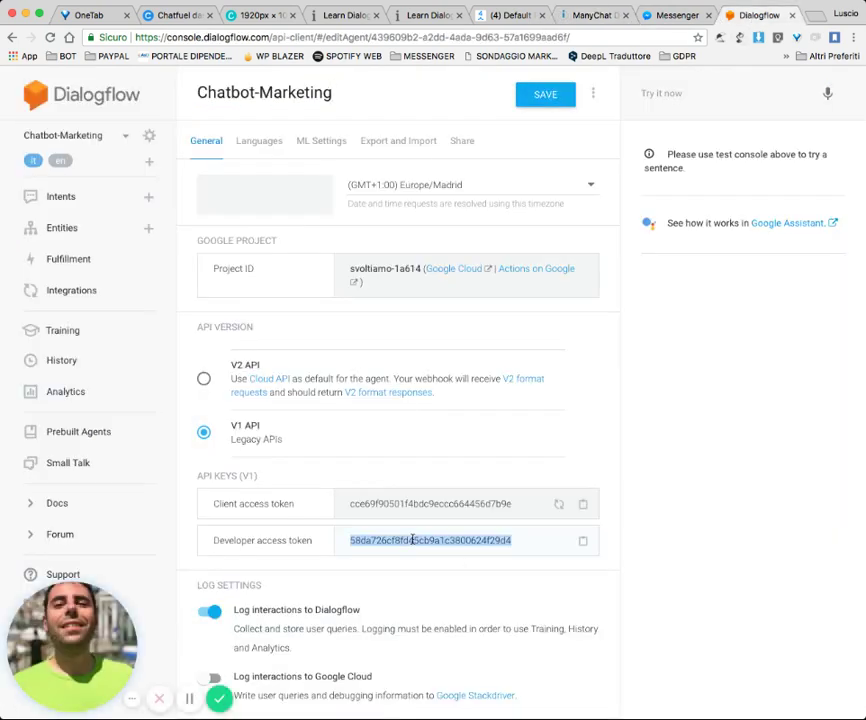
{"action": "left_click", "coordinate": [676, 16]}
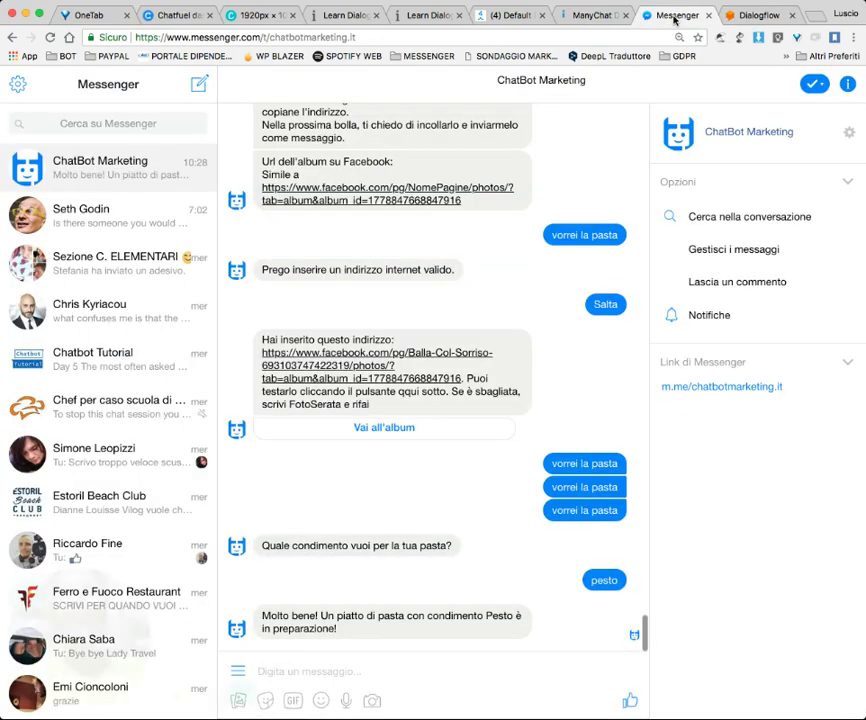
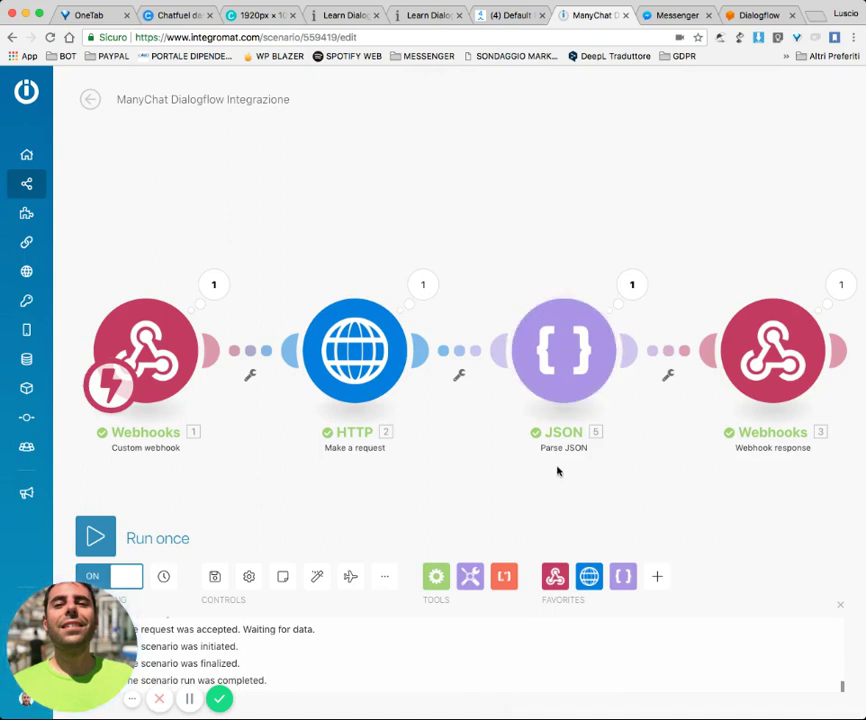
Step: Check the HTTP Data variable mapped in the Parse JSON module's JSON string, and recheck the HTTP module's settings
{"action": "left_click", "coordinate": [563, 350]}
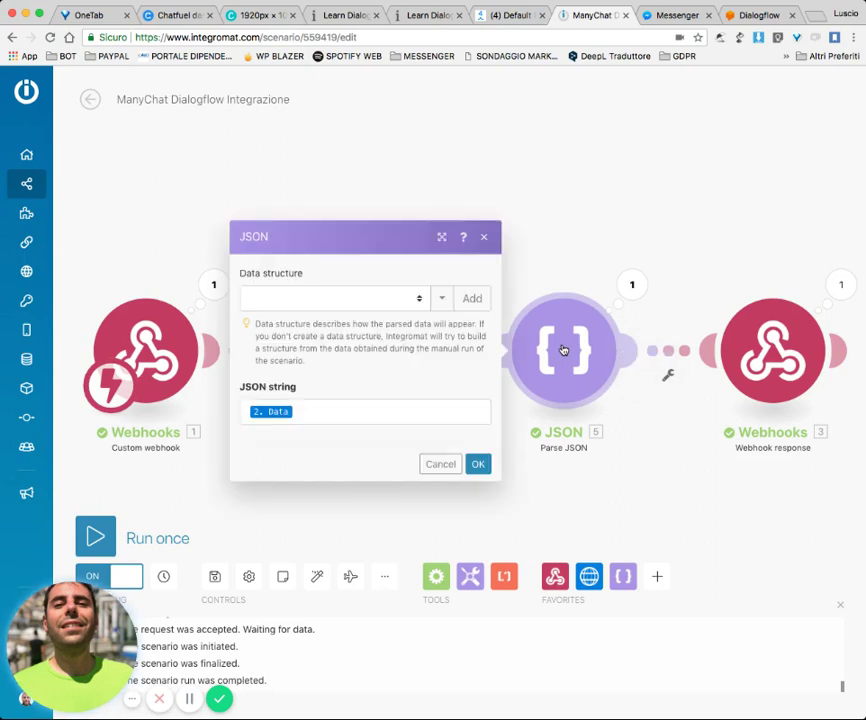
{"action": "left_click", "coordinate": [317, 412]}
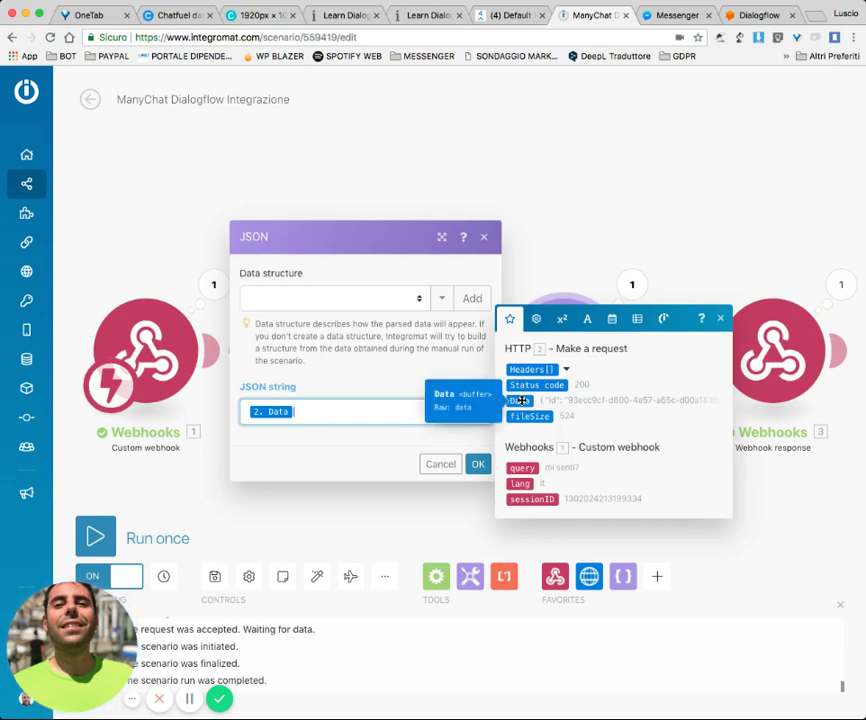
{"action": "left_click", "coordinate": [443, 464]}
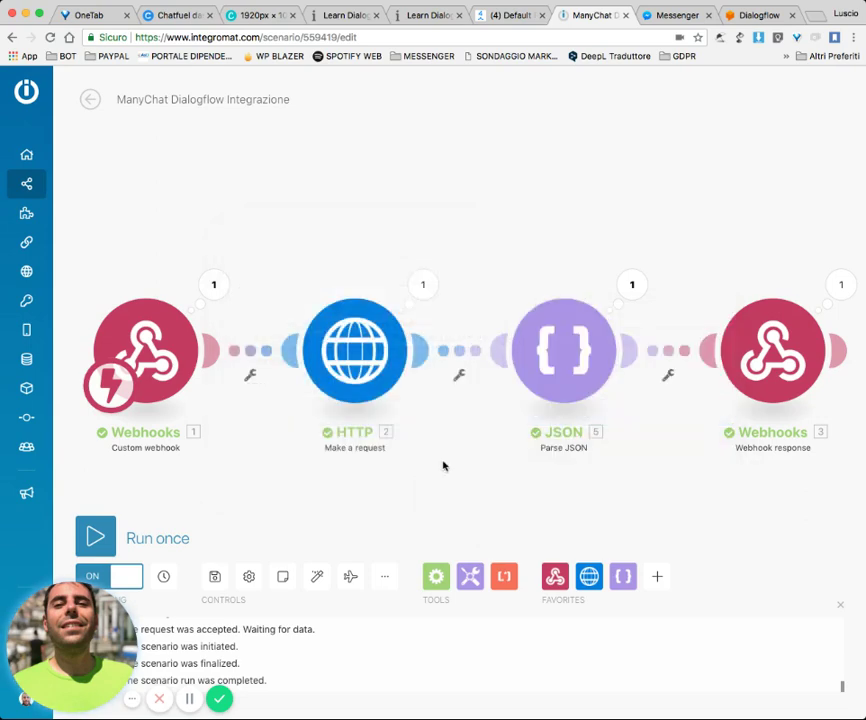
{"action": "left_click", "coordinate": [355, 360]}
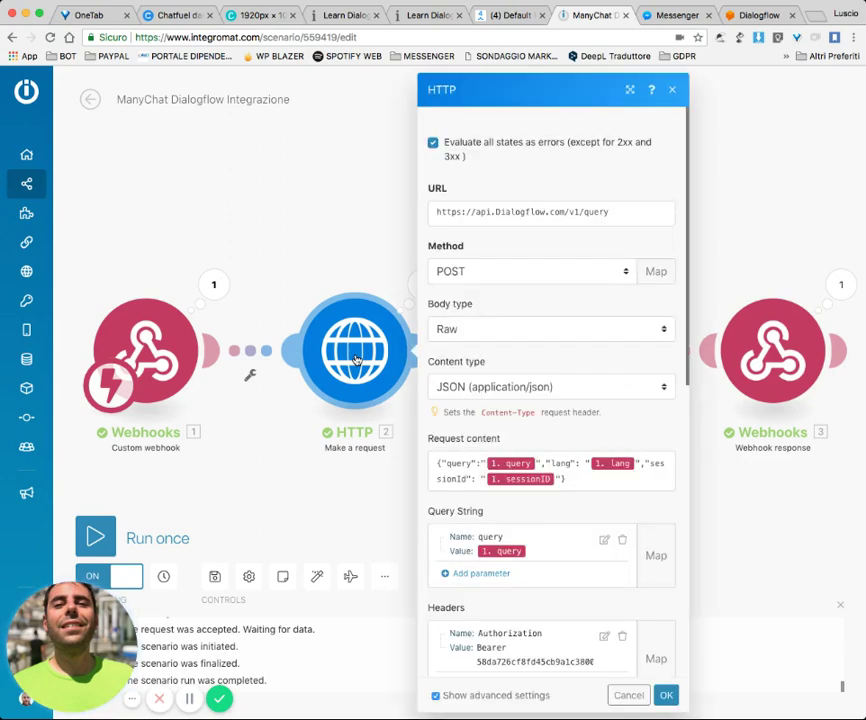
{"action": "left_click", "coordinate": [671, 89]}
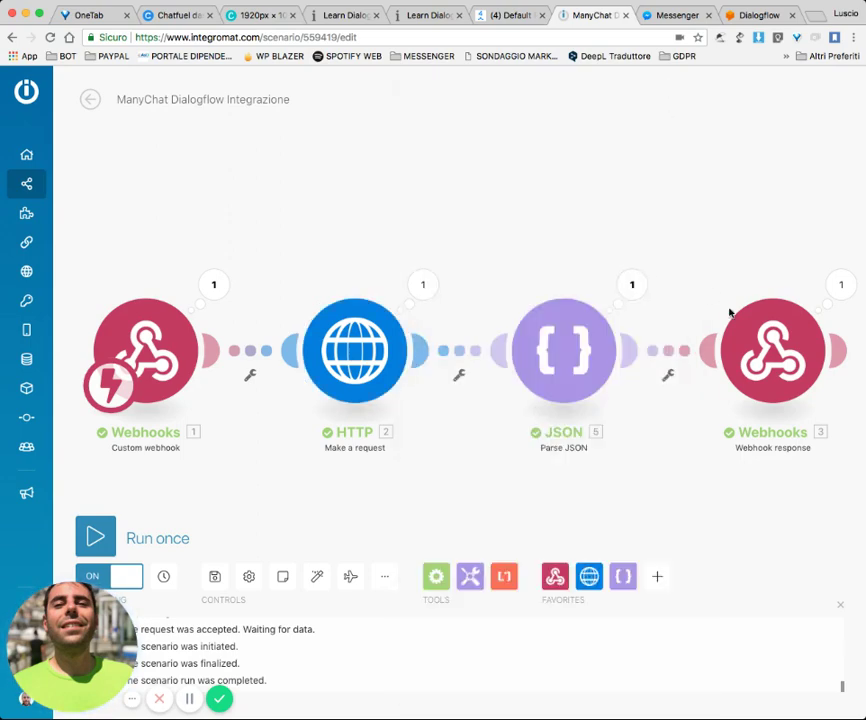
Step: Review the Webhook response module's JSON body and its mapped result speech variable, and accept the module settings
{"action": "left_click", "coordinate": [783, 358]}
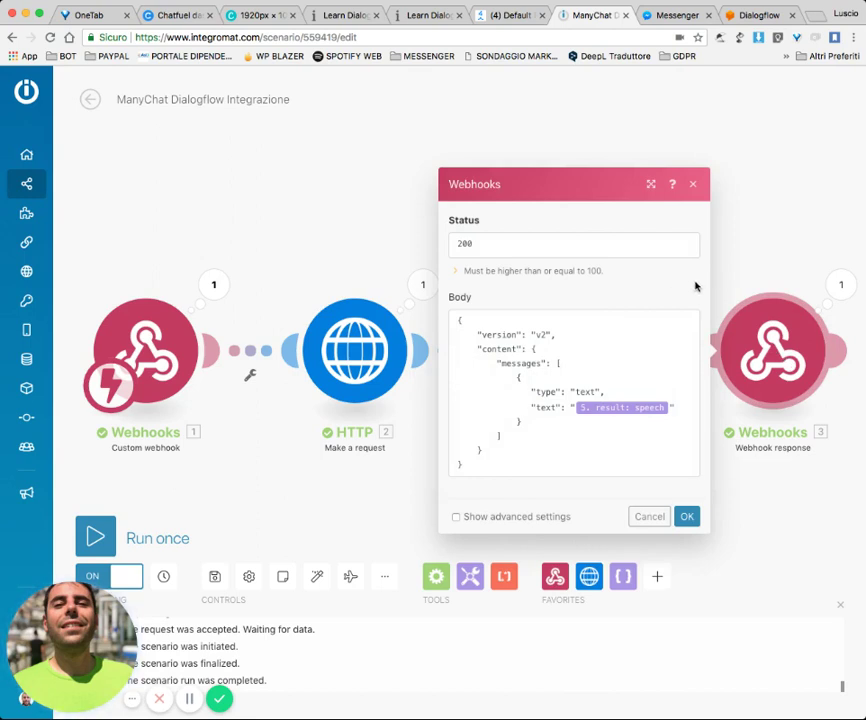
{"action": "left_click", "coordinate": [489, 343]}
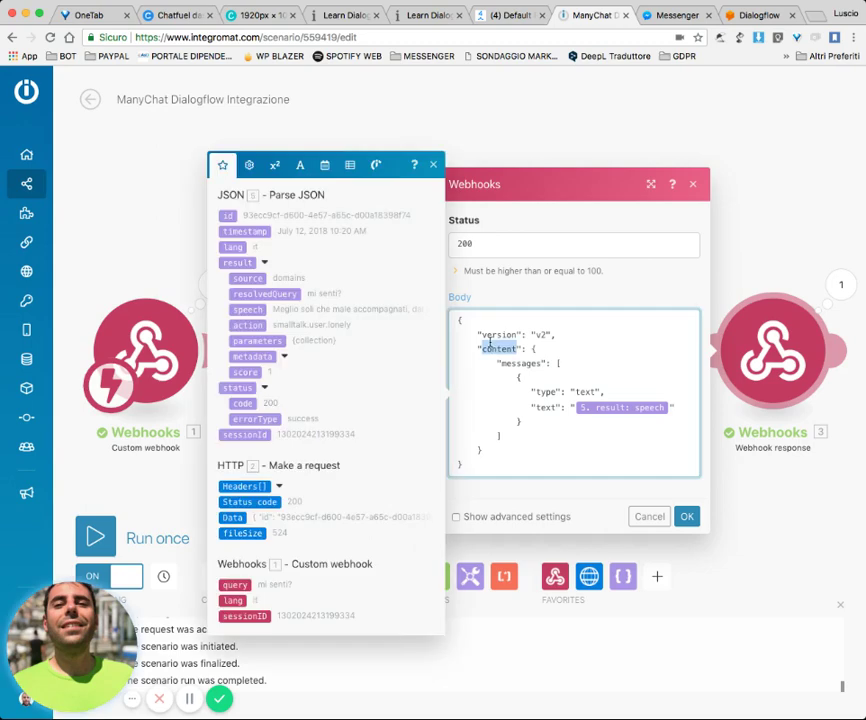
{"action": "left_click_drag", "start_coordinate": [453, 322], "coordinate": [462, 466]}
{"action": "left_click", "coordinate": [509, 382]}
{"action": "left_click", "coordinate": [556, 407]}
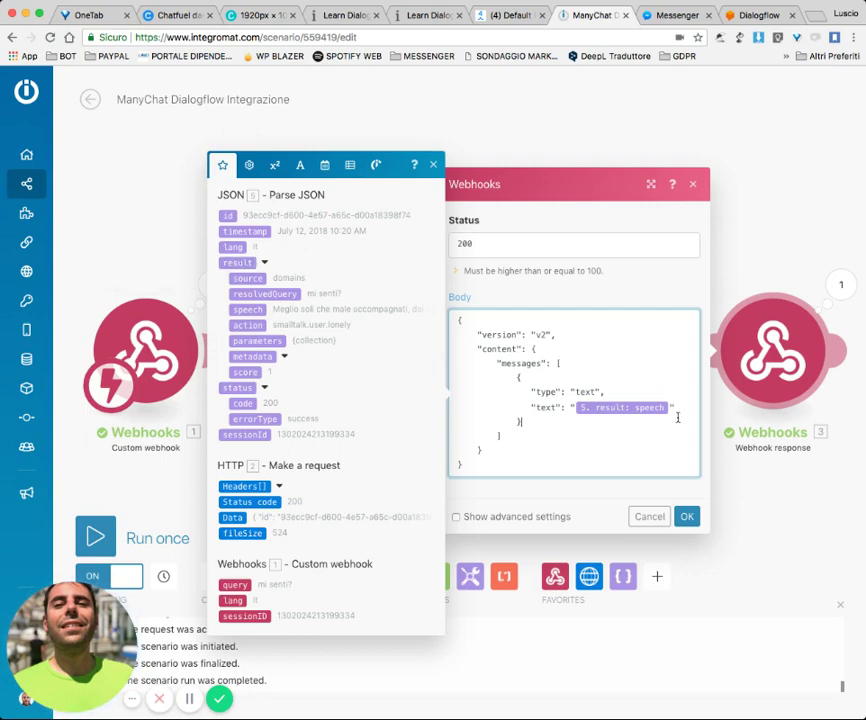
{"action": "left_click", "coordinate": [686, 516]}
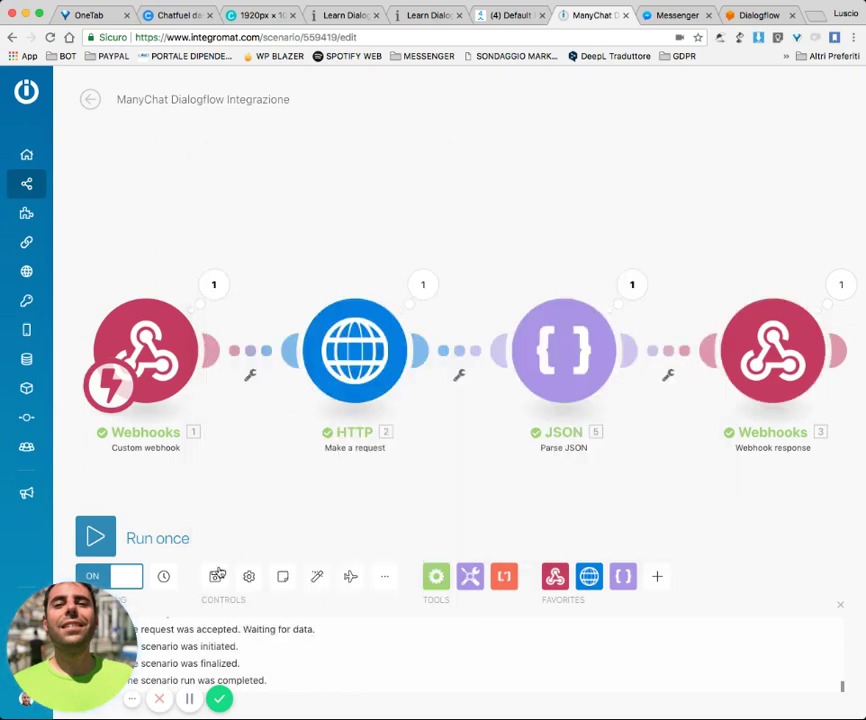
Step: Save the ManyChat Dialogflow Integrazione scenario and run it once
{"action": "left_click", "coordinate": [214, 576]}
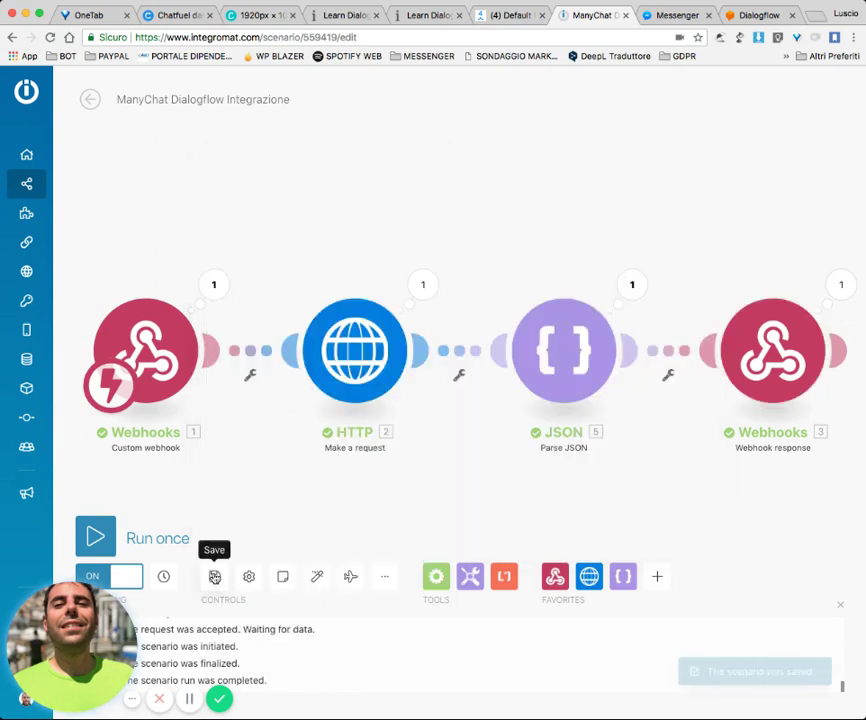
{"action": "left_click", "coordinate": [93, 541]}
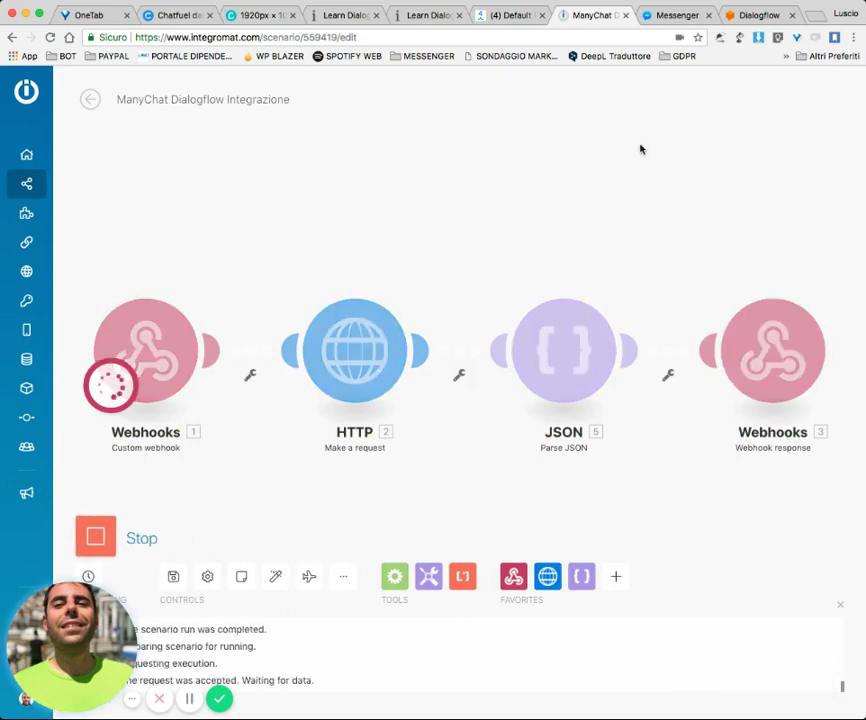
Step: Switch to Messenger and send "Vorrei la pasta" to the ChatBot Marketing conversation
{"action": "left_click", "coordinate": [660, 15]}
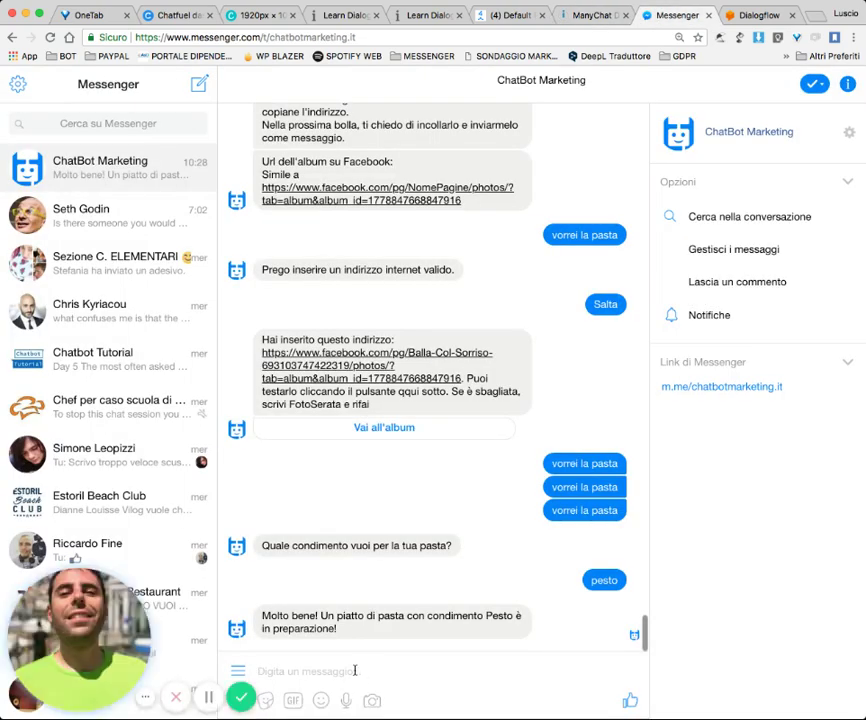
{"action": "type", "text": "Vo"}
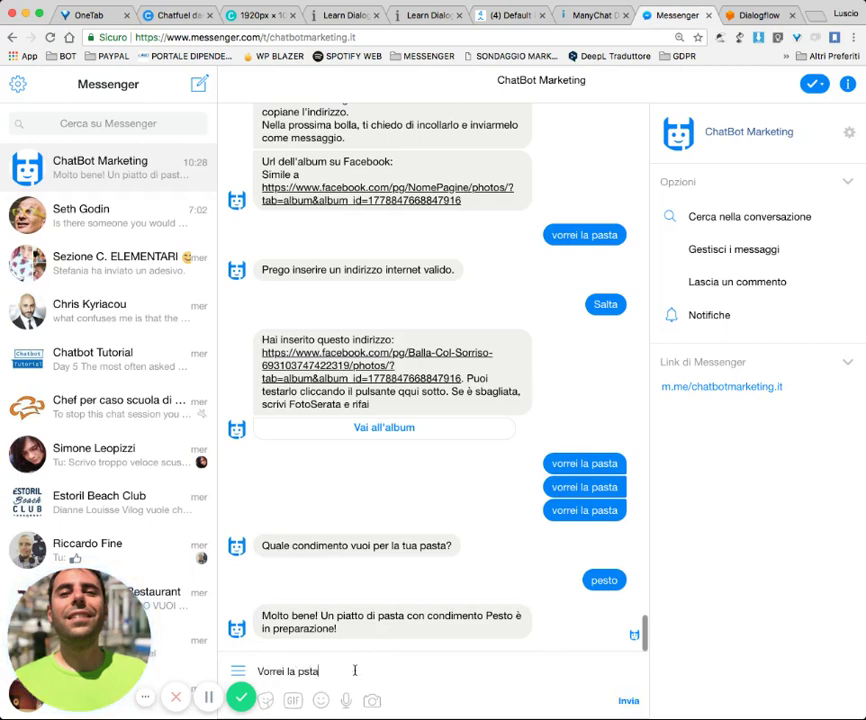
{"action": "type", "text": "rrei la pasta"}
{"action": "key", "text": "BackSpace"}
{"action": "key", "text": "BackSpace"}
{"action": "key", "text": "BackSpace"}
{"action": "type", "text": "asta"}
{"action": "key", "text": "Return"}
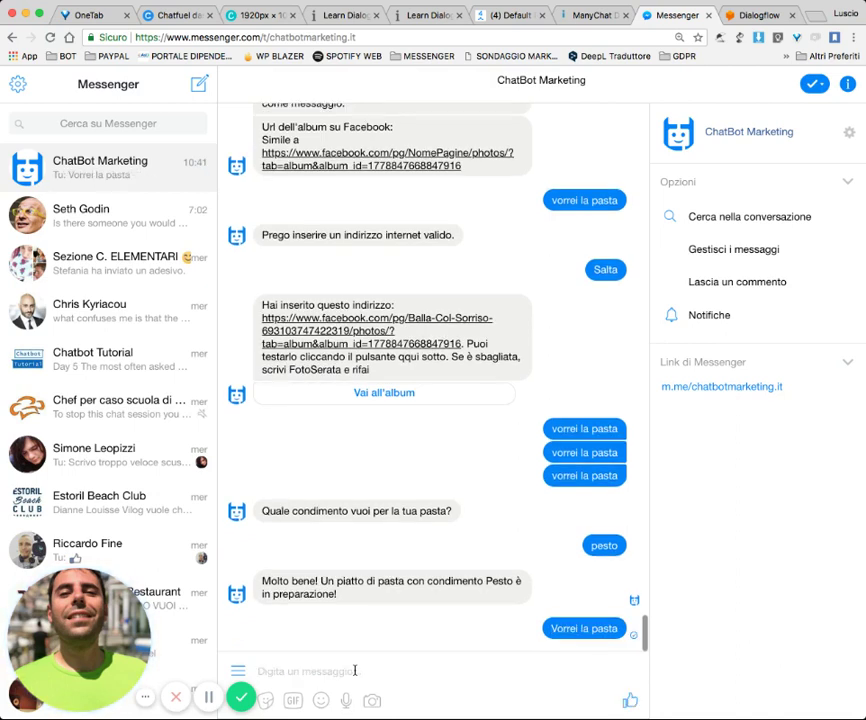
Step: Switch to the Integromat scenario and inspect the query value in the custom webhook module's run output
{"action": "key", "text": "ctrl+shift+Tab"}
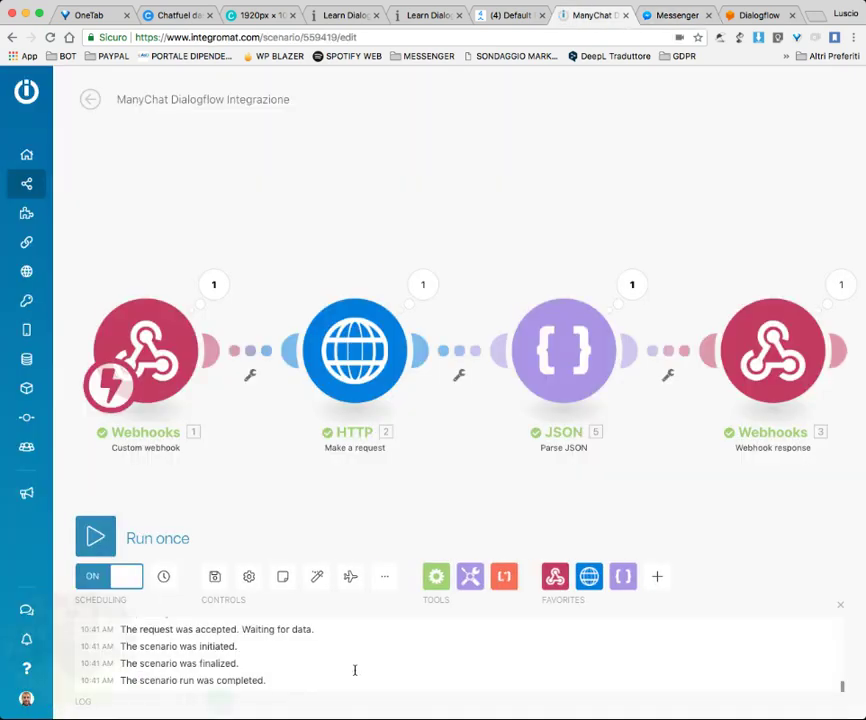
{"action": "left_click", "coordinate": [214, 284]}
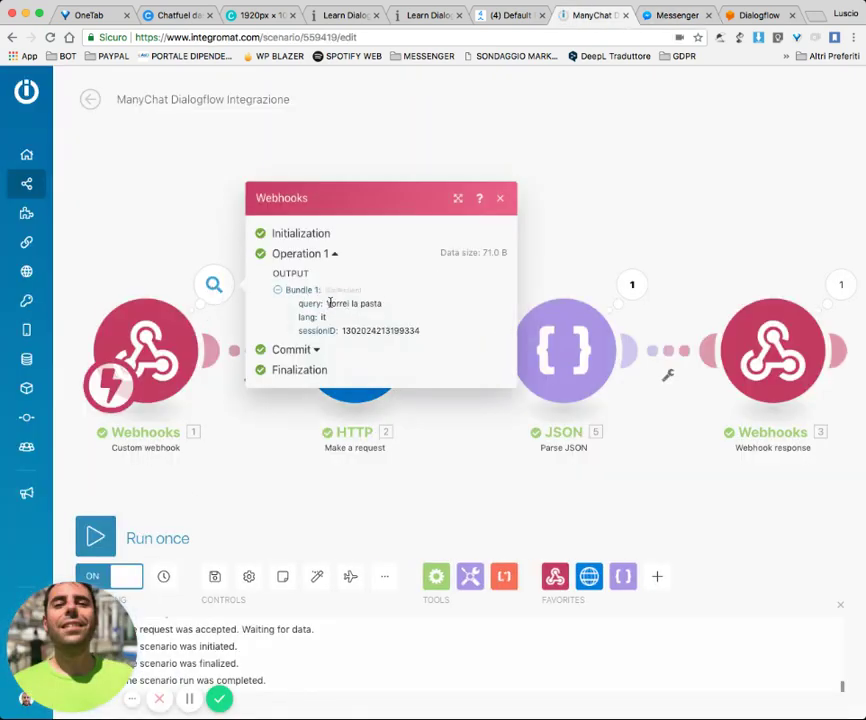
{"action": "left_click_drag", "start_coordinate": [329, 302], "coordinate": [387, 306]}
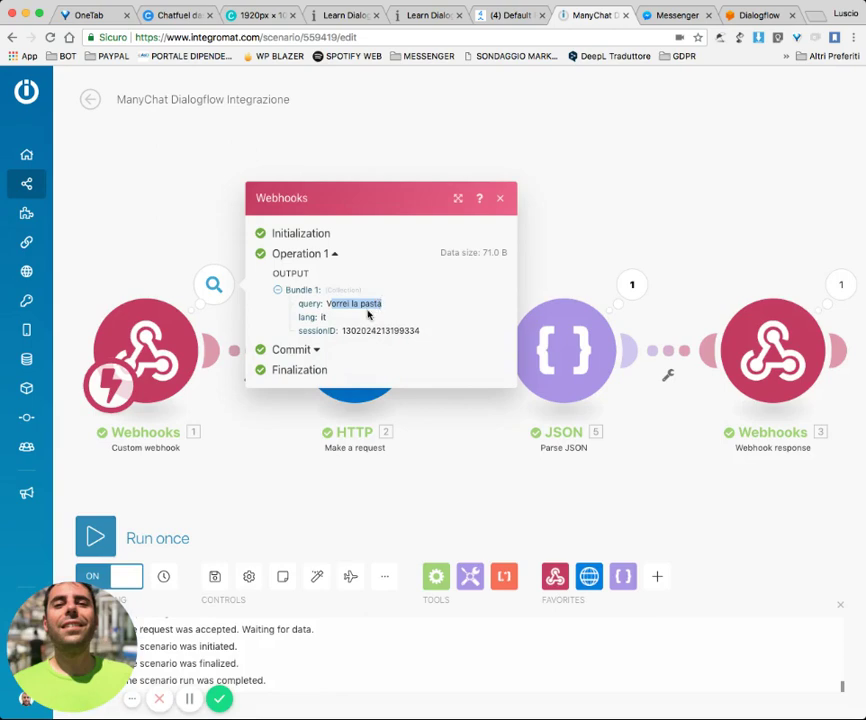
{"action": "left_click", "coordinate": [500, 197]}
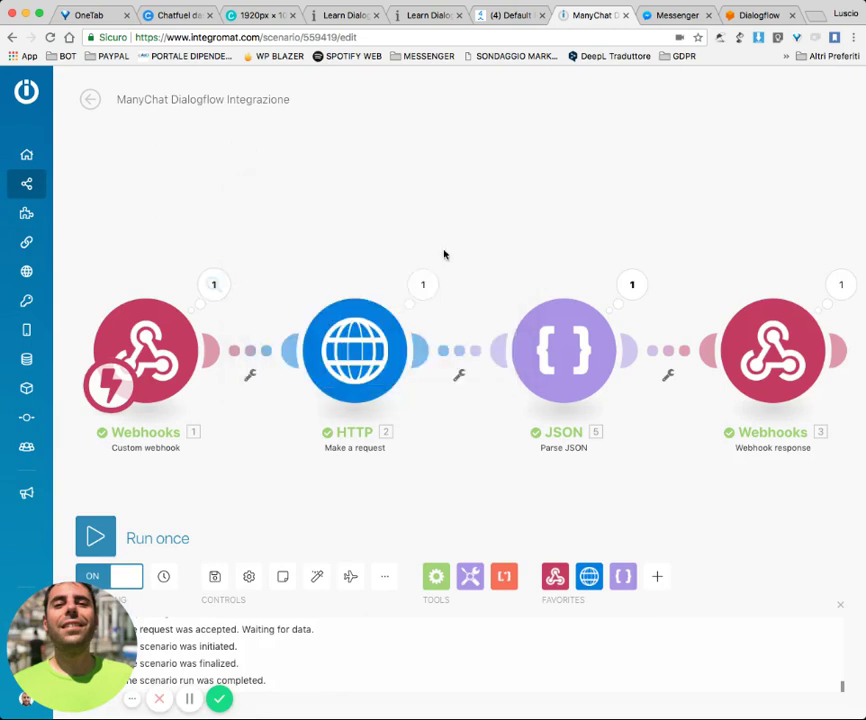
Step: Inspect the HTTP module's run details, checking the request URL and the query in the request content
{"action": "left_click", "coordinate": [423, 287]}
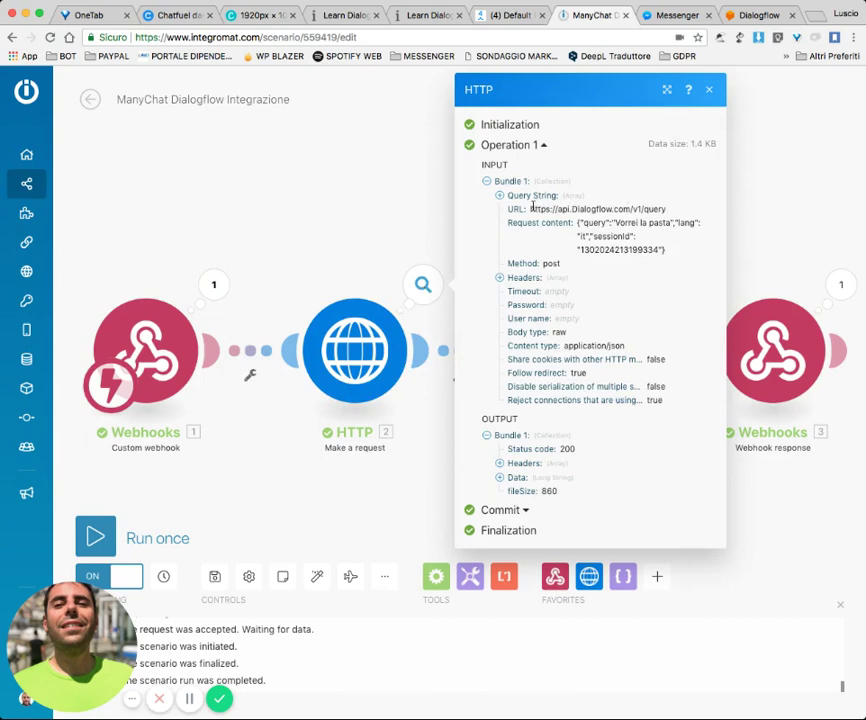
{"action": "left_click_drag", "start_coordinate": [531, 208], "coordinate": [675, 212]}
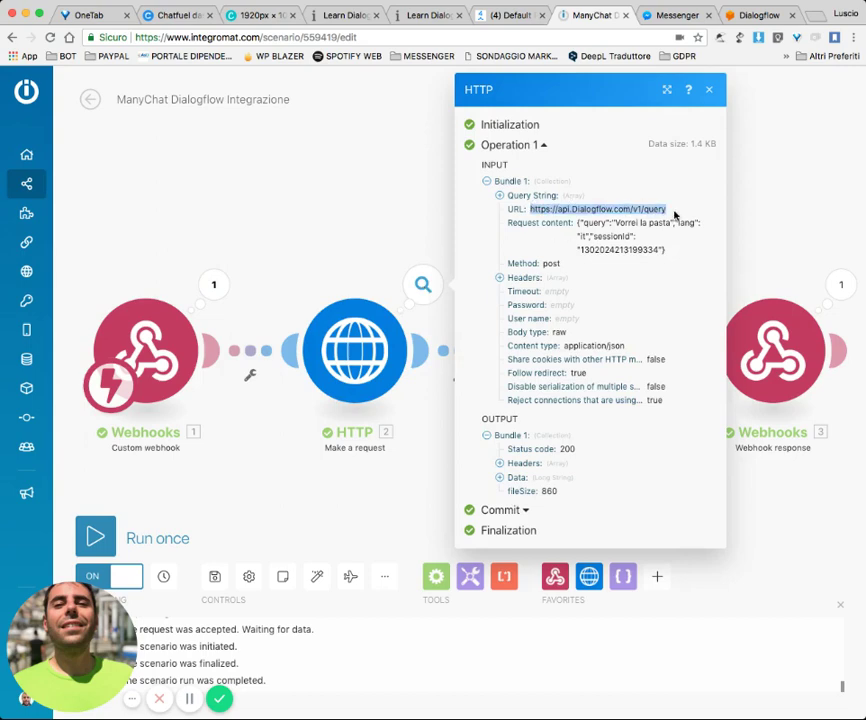
{"action": "left_click", "coordinate": [621, 235]}
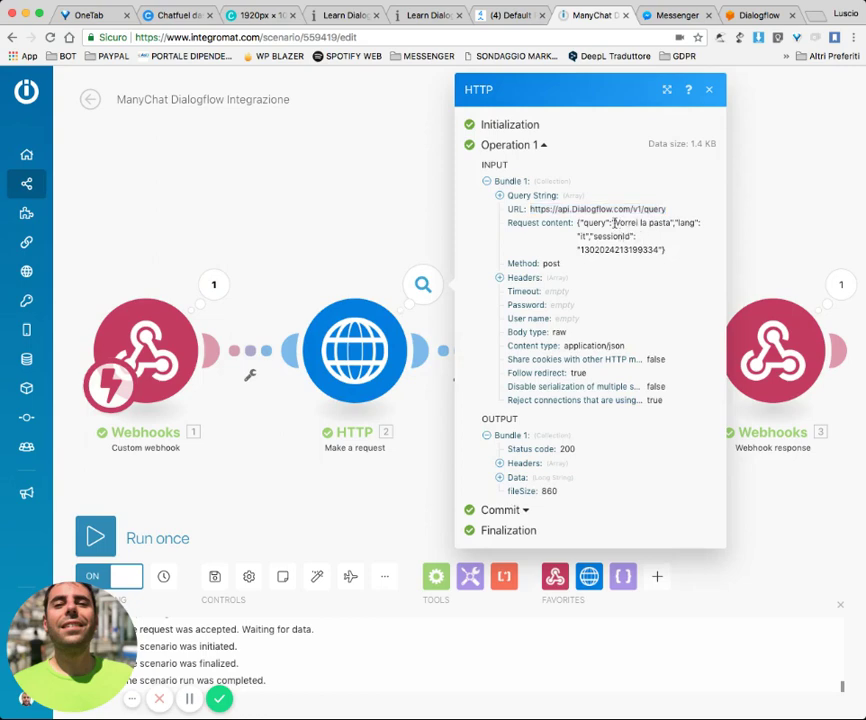
{"action": "left_click_drag", "start_coordinate": [614, 222], "coordinate": [667, 221]}
{"action": "left_click", "coordinate": [657, 236]}
{"action": "scroll", "coordinate": [553, 441], "scroll_direction": "down", "scroll_amount": 1}
{"action": "left_click", "coordinate": [709, 89]}
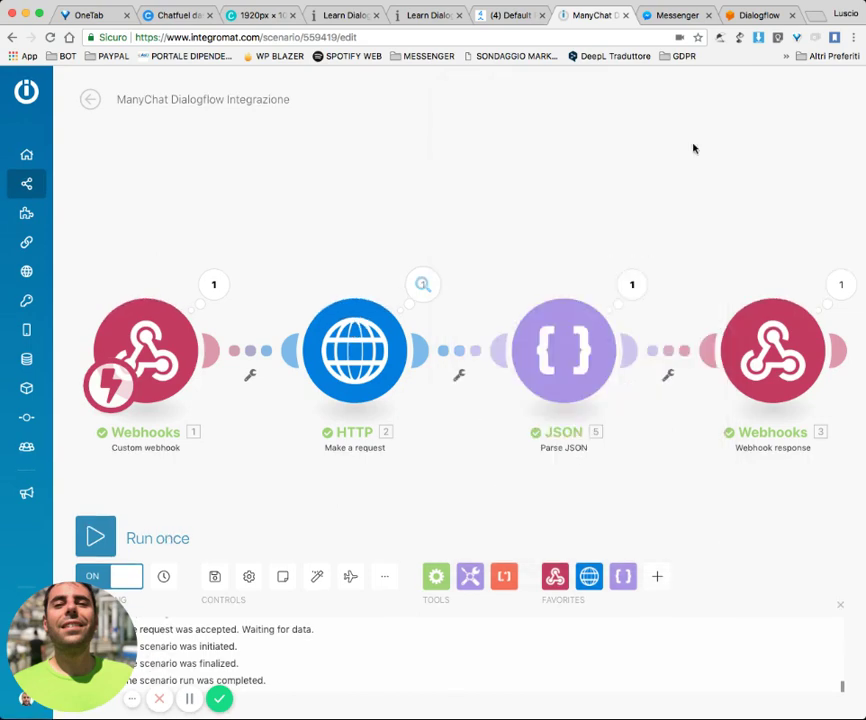
Step: Expand the JSON string in the Parse JSON module's run input and examine its resolvedQuery, speech and intentName values
{"action": "left_click", "coordinate": [630, 287]}
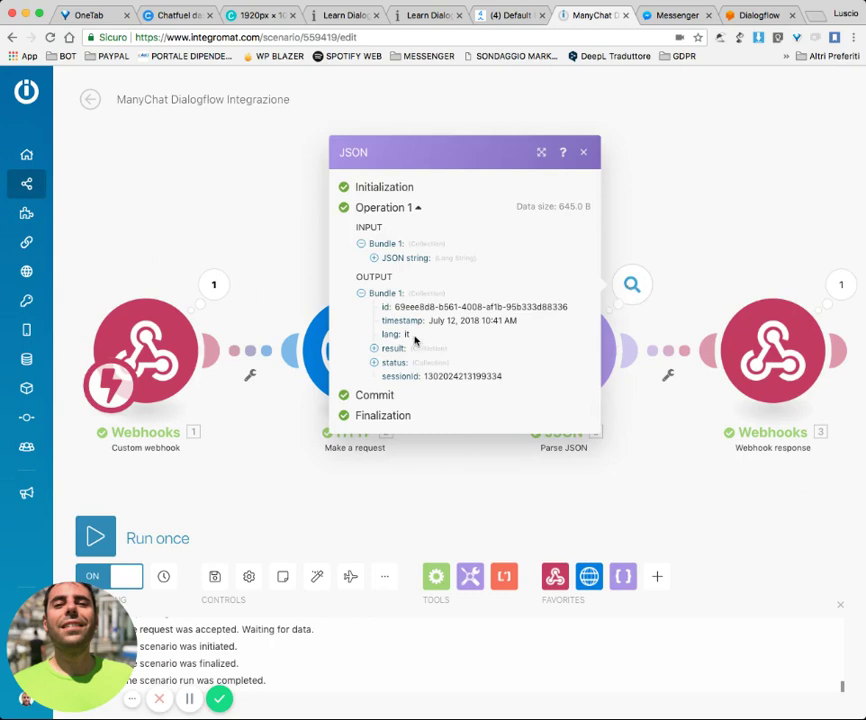
{"action": "left_click", "coordinate": [374, 258]}
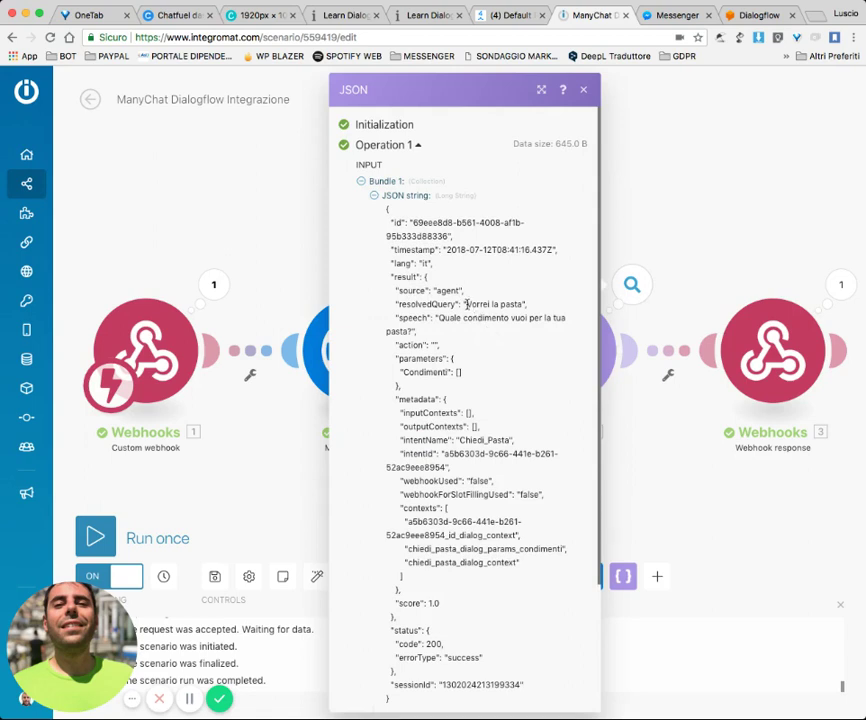
{"action": "left_click_drag", "start_coordinate": [465, 303], "coordinate": [523, 306]}
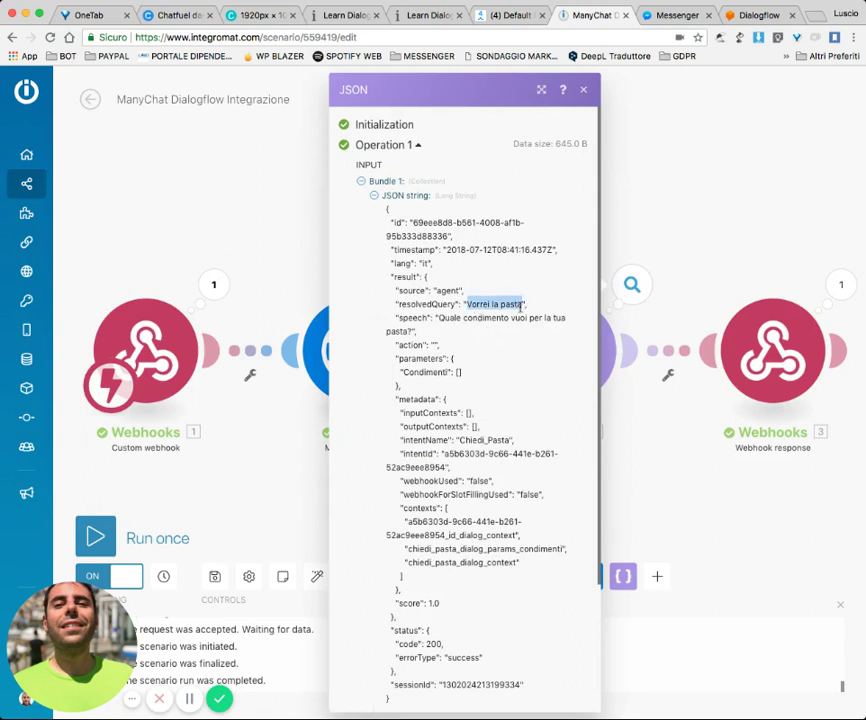
{"action": "left_click", "coordinate": [468, 333]}
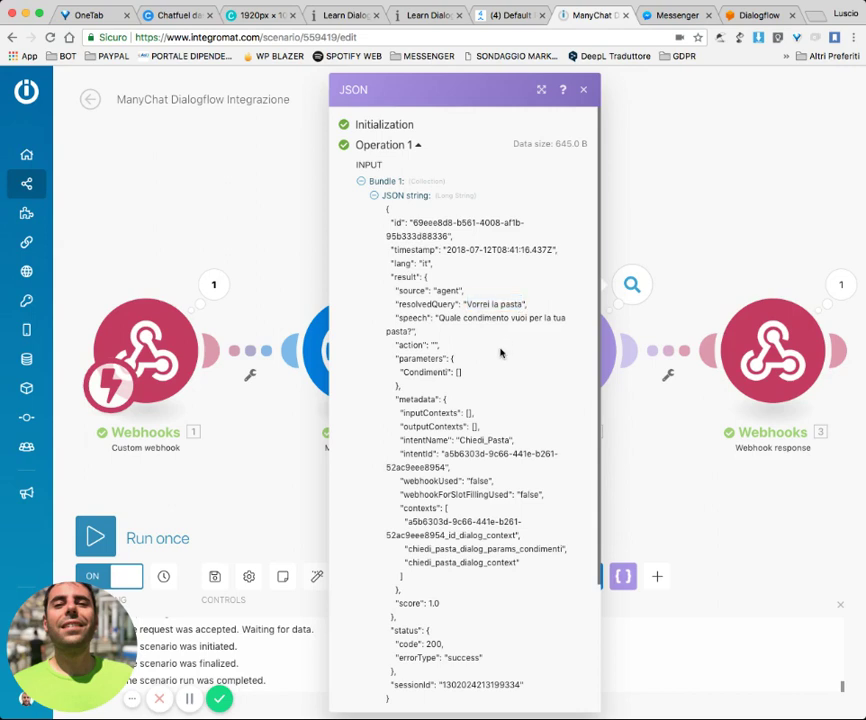
{"action": "left_click_drag", "start_coordinate": [437, 318], "coordinate": [441, 331]}
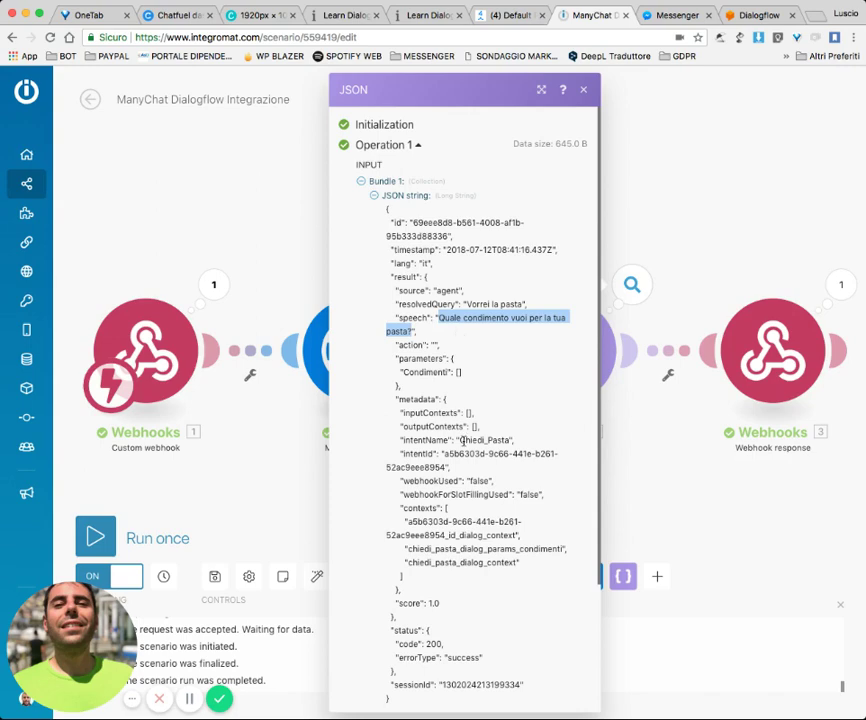
{"action": "left_click_drag", "start_coordinate": [459, 438], "coordinate": [515, 440]}
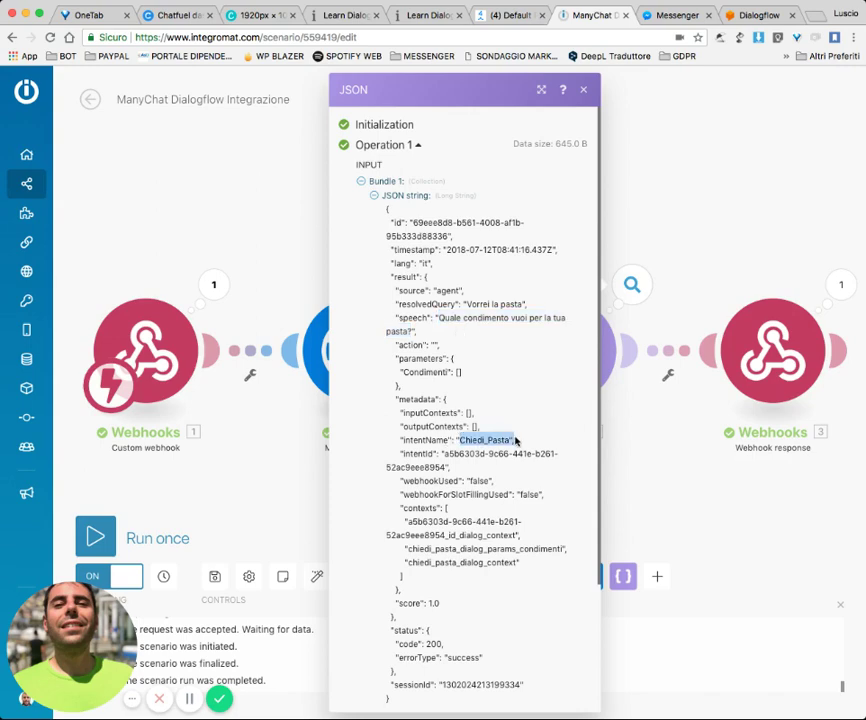
Step: Switch to Dialogflow and review the Chiedi_Pasta intent's training phrases, parameters and text response
{"action": "left_click", "coordinate": [758, 15]}
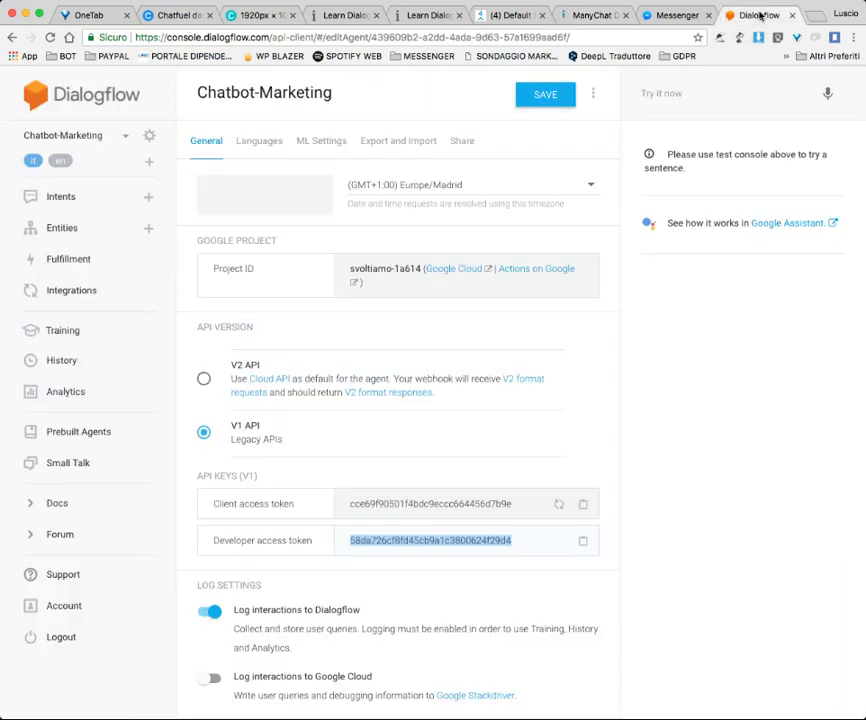
{"action": "left_click", "coordinate": [63, 196]}
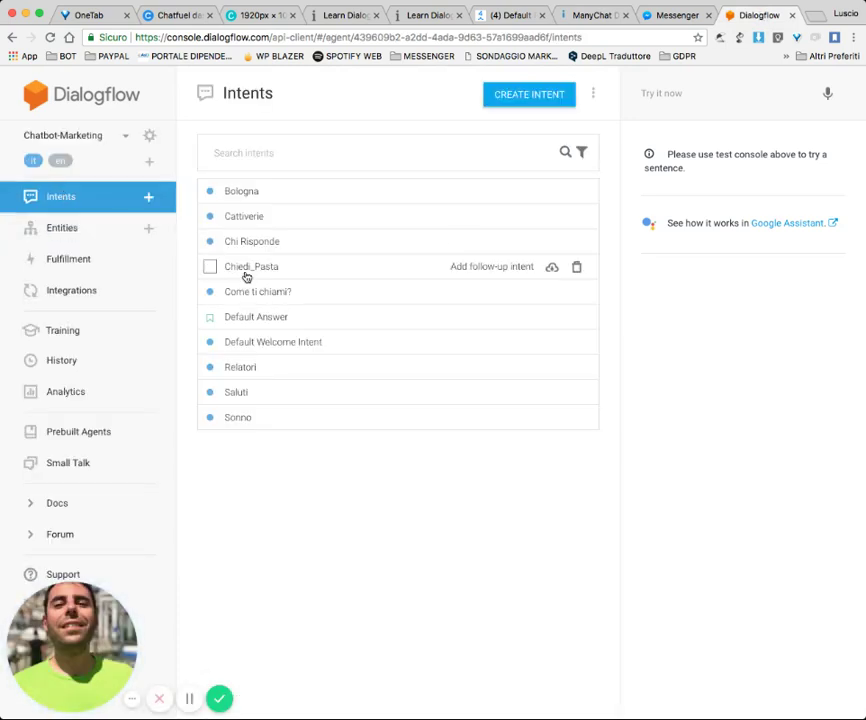
{"action": "left_click", "coordinate": [252, 268]}
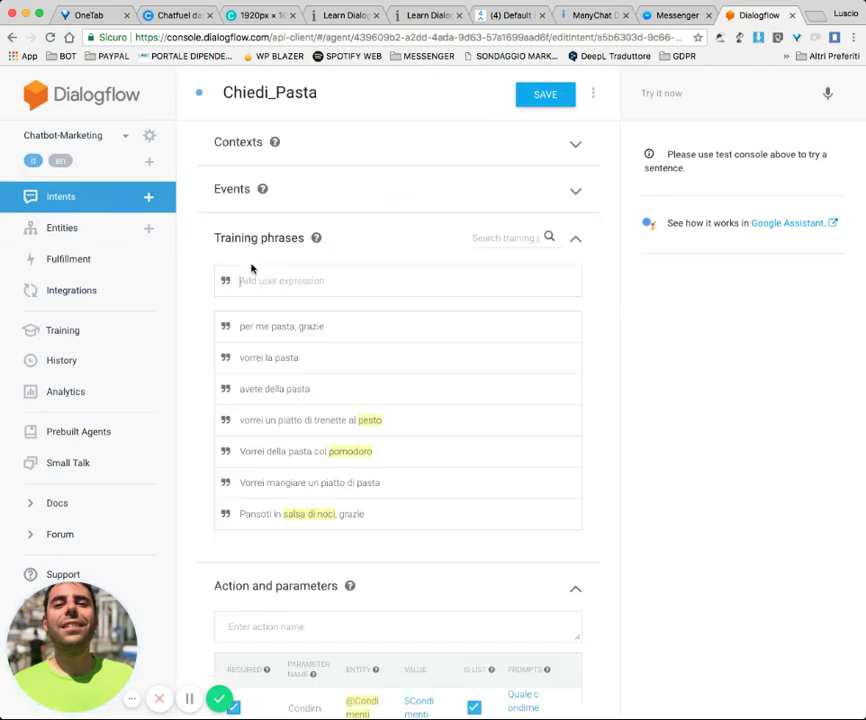
{"action": "scroll", "coordinate": [195, 390], "scroll_direction": "down", "scroll_amount": 3}
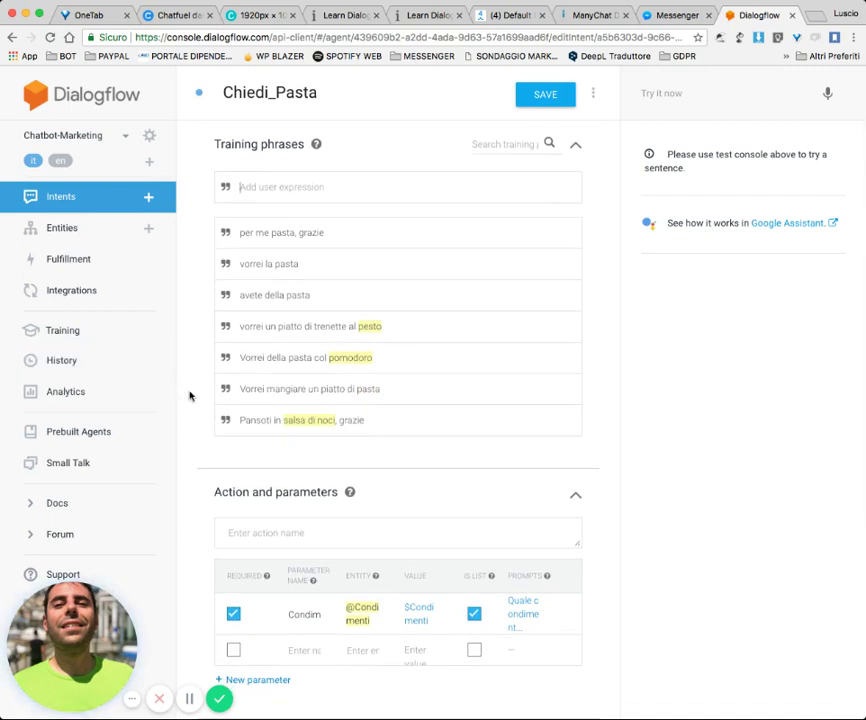
{"action": "scroll", "coordinate": [190, 396], "scroll_direction": "down", "scroll_amount": 5}
{"action": "scroll", "coordinate": [194, 400], "scroll_direction": "down", "scroll_amount": 1}
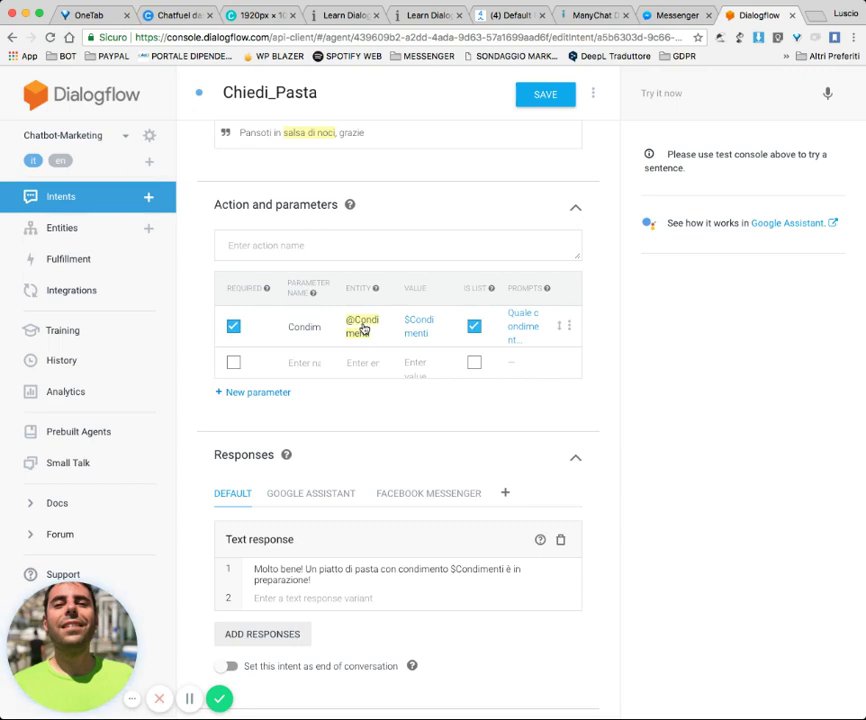
Step: Review the Condimenti entity's entries and synonyms, and return to the intents
{"action": "left_click", "coordinate": [64, 232]}
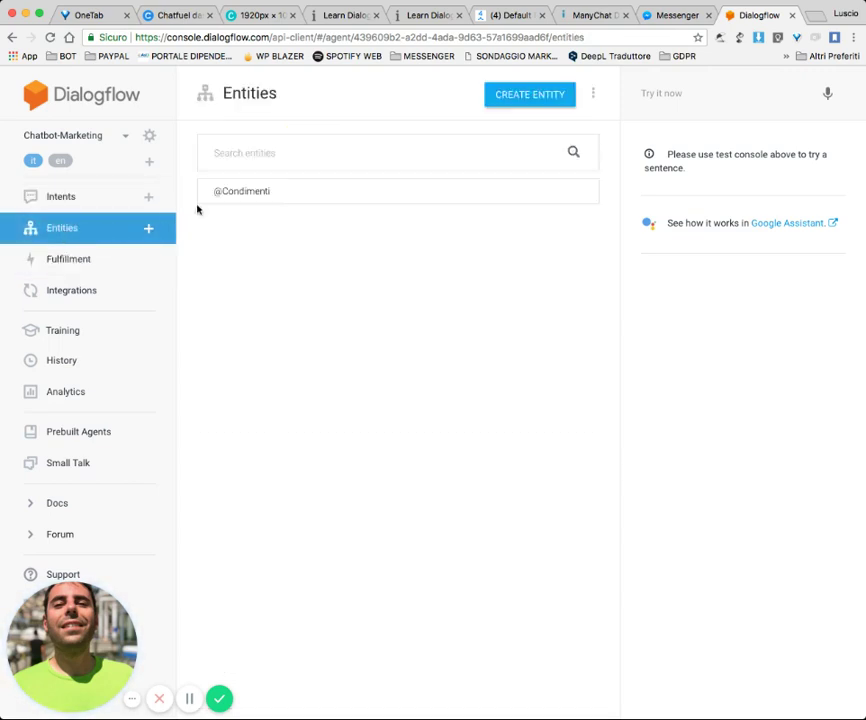
{"action": "left_click", "coordinate": [238, 192]}
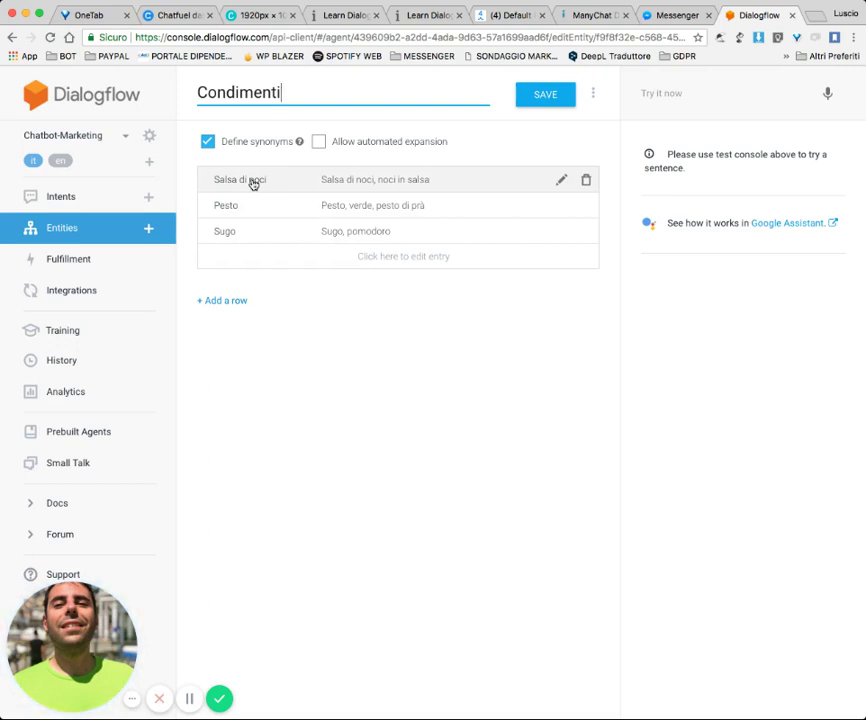
{"action": "left_click", "coordinate": [70, 199]}
Step: Check the bot's reply in Messenger, and recheck the Parse JSON module's run details back in Integromat
{"action": "left_click", "coordinate": [680, 16]}
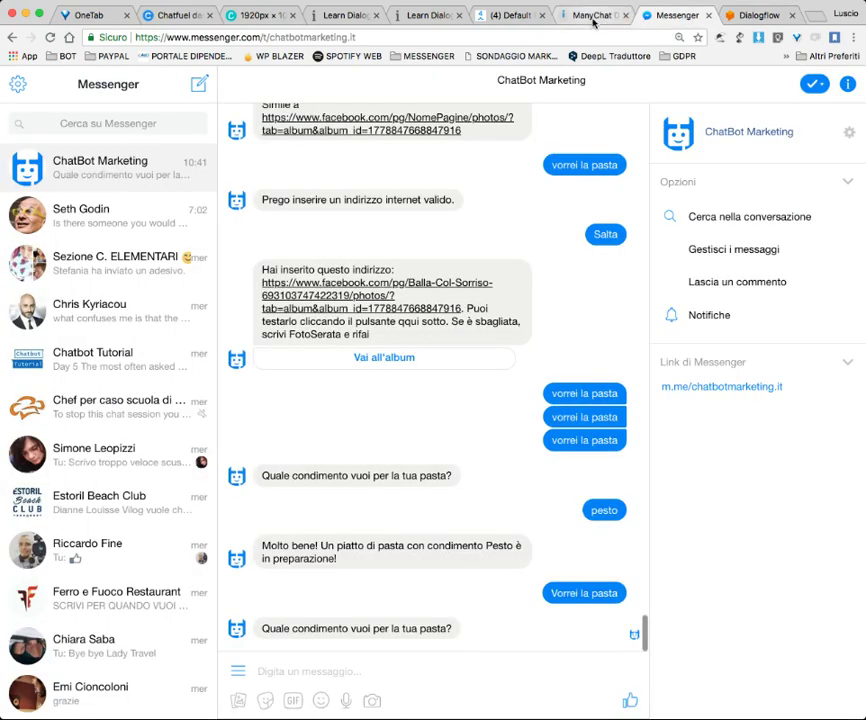
{"action": "left_click", "coordinate": [605, 15]}
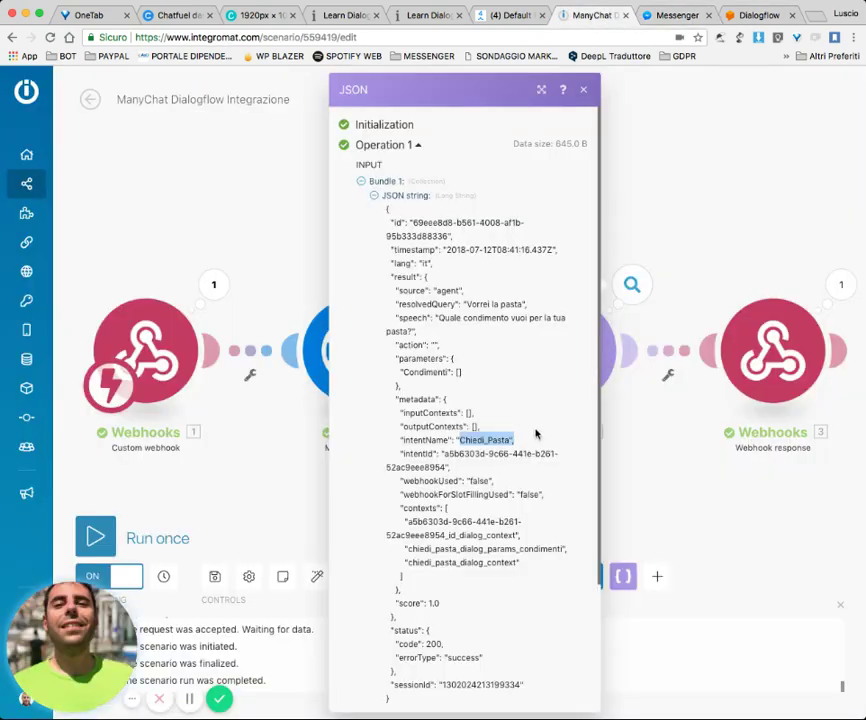
{"action": "scroll", "coordinate": [537, 435], "scroll_direction": "down", "scroll_amount": 5}
{"action": "scroll", "coordinate": [537, 435], "scroll_direction": "up", "scroll_amount": 5}
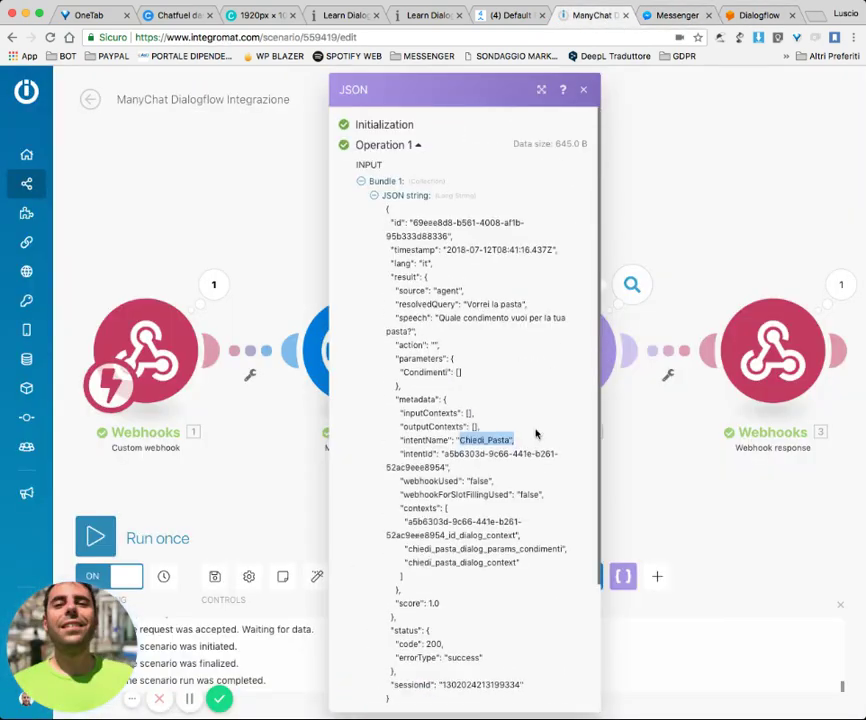
{"action": "left_click", "coordinate": [583, 90]}
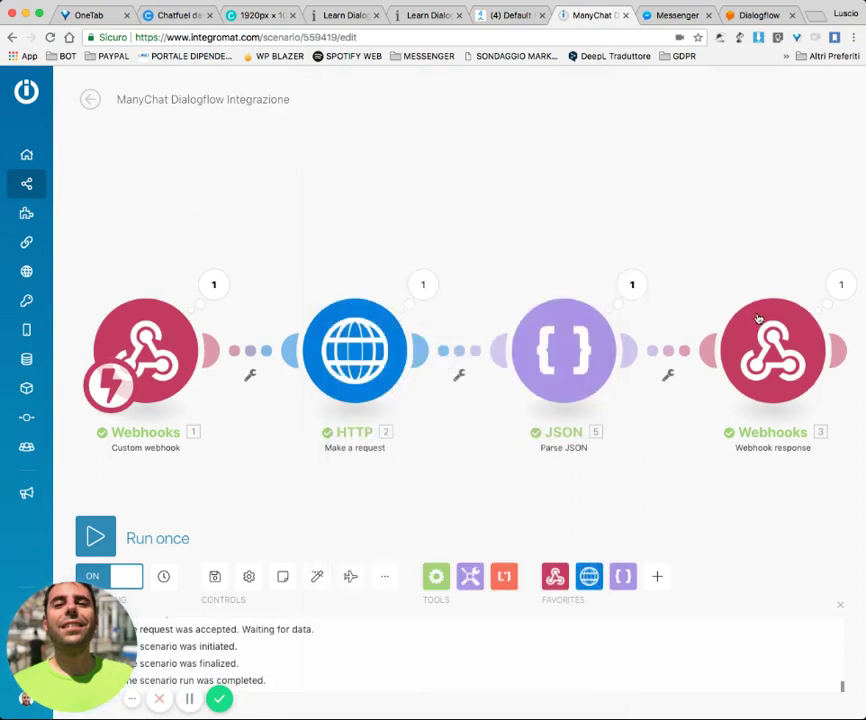
Step: Expand the body in the Webhook response module's run input and examine its JSON structure and message text
{"action": "left_click", "coordinate": [841, 286]}
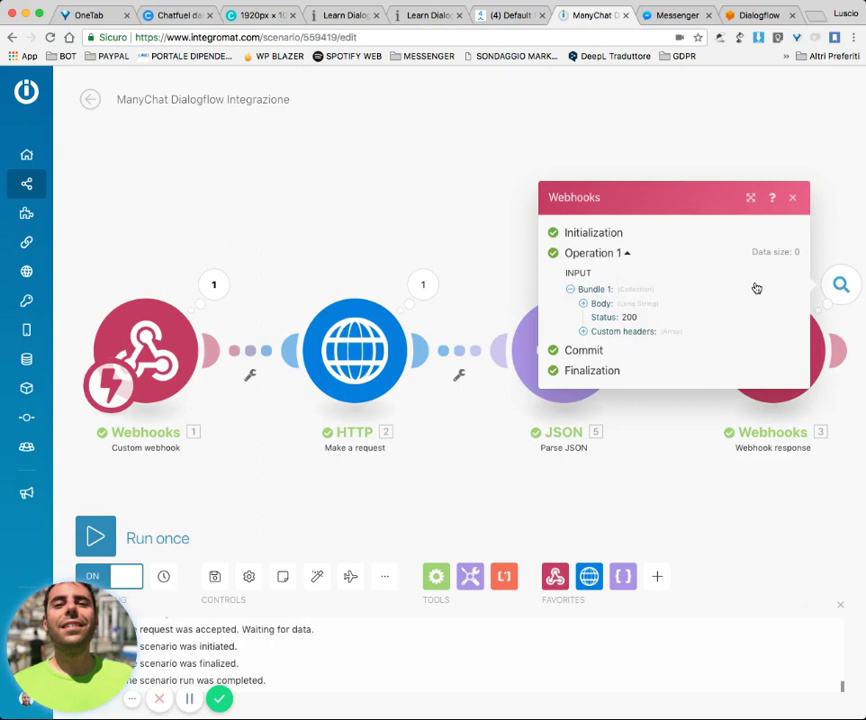
{"action": "left_click", "coordinate": [583, 303]}
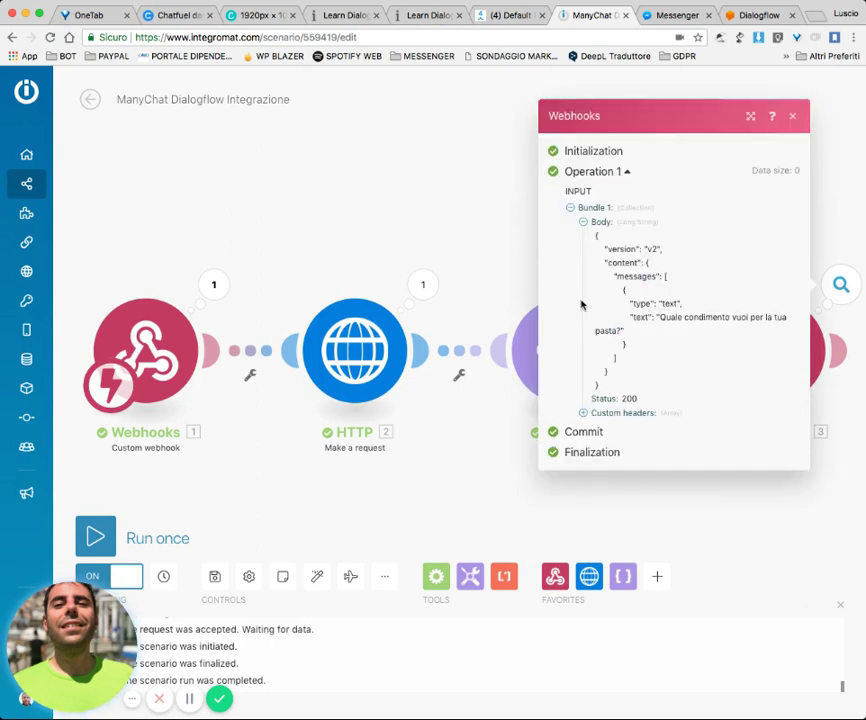
{"action": "left_click_drag", "start_coordinate": [595, 236], "coordinate": [687, 299]}
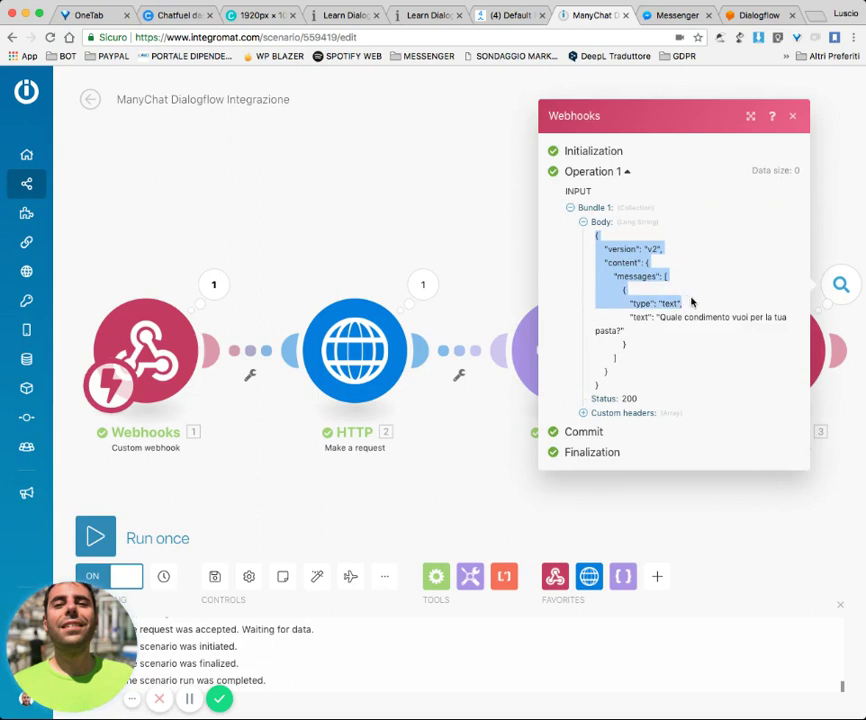
{"action": "left_click", "coordinate": [671, 314]}
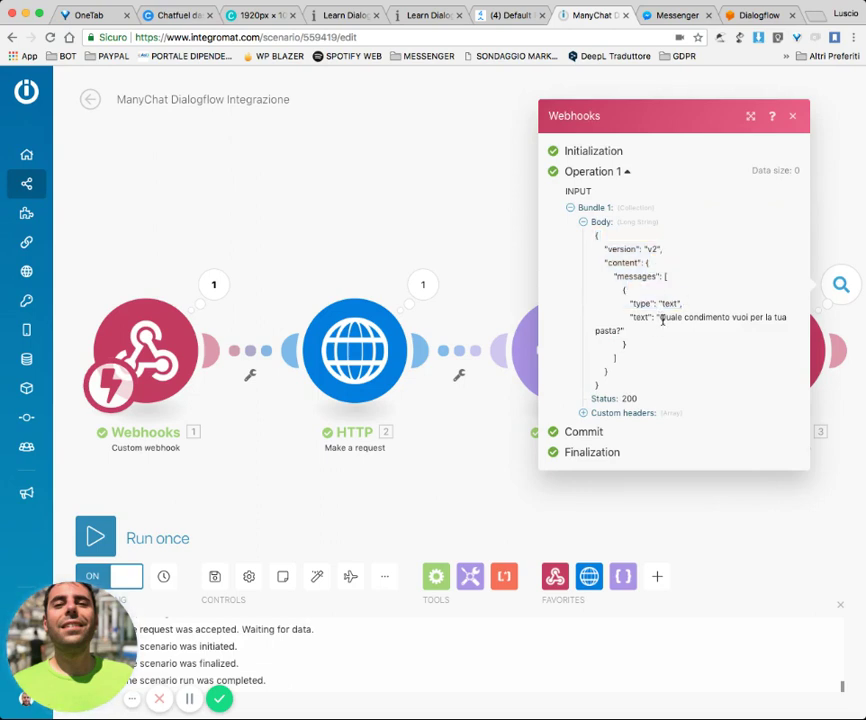
{"action": "left_click_drag", "start_coordinate": [659, 316], "coordinate": [619, 330]}
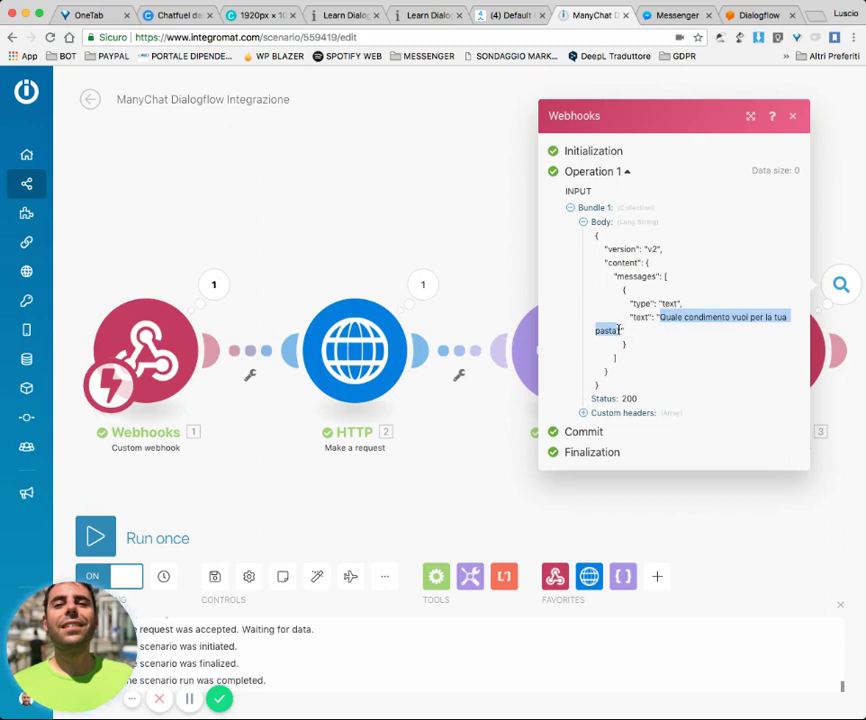
Step: Switch to Messenger and send "Vorrei del pesto" to the ChatBot Marketing conversation
{"action": "left_click", "coordinate": [676, 15]}
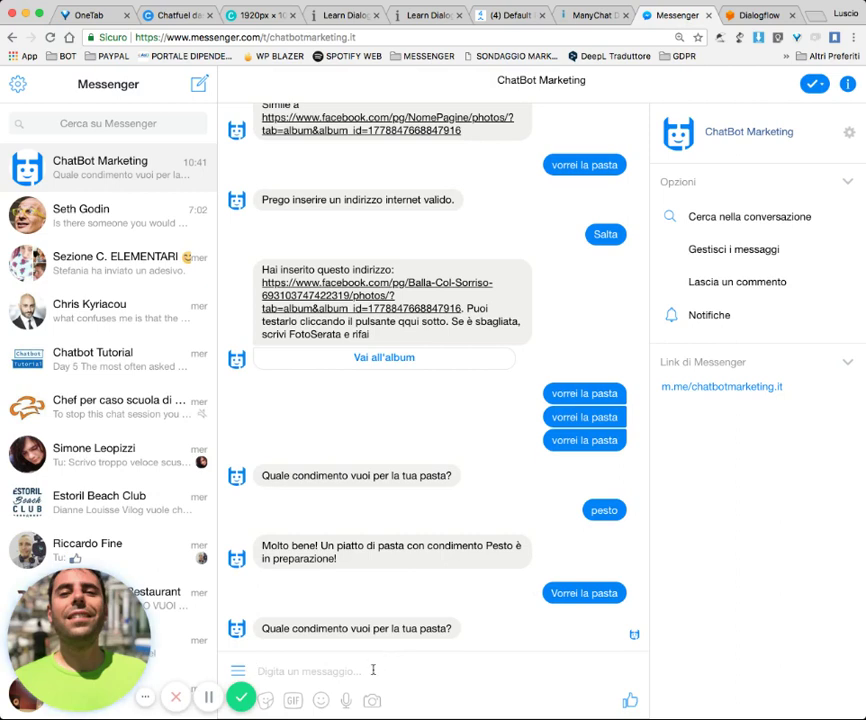
{"action": "type", "text": "pesto"}
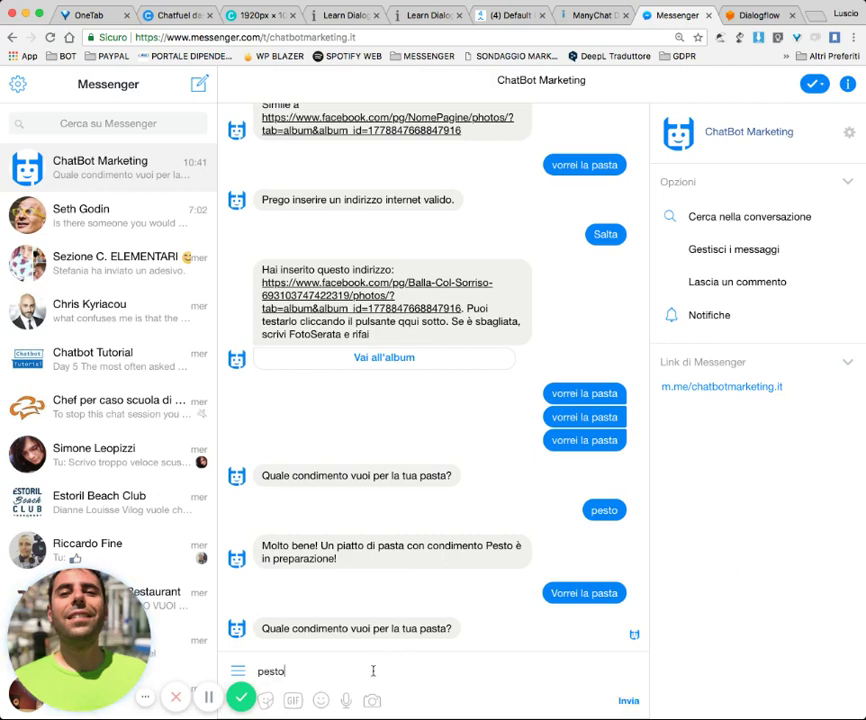
{"action": "type", "text": "Vorrei "}
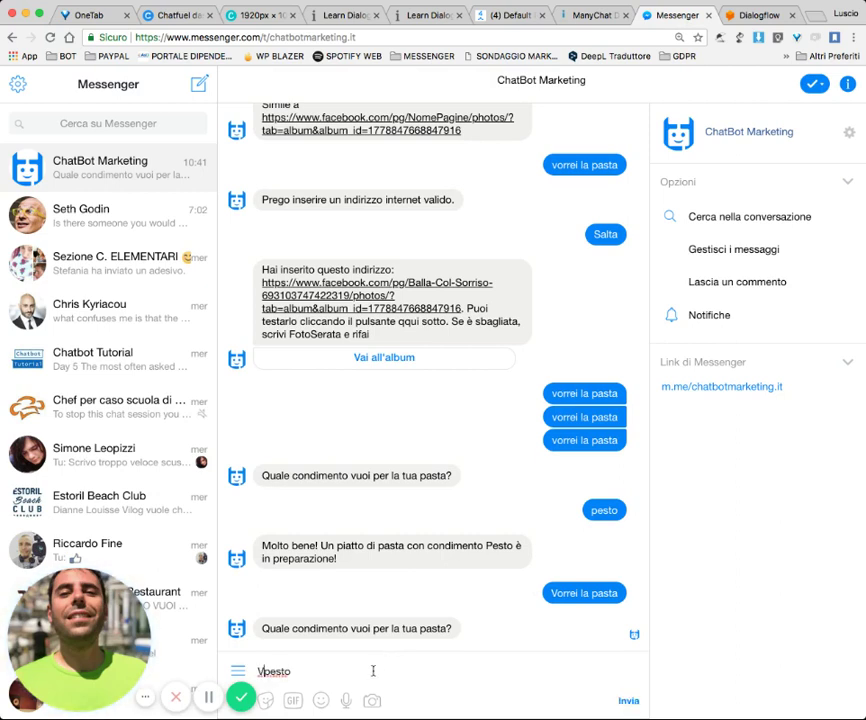
{"action": "type", "text": "del"}
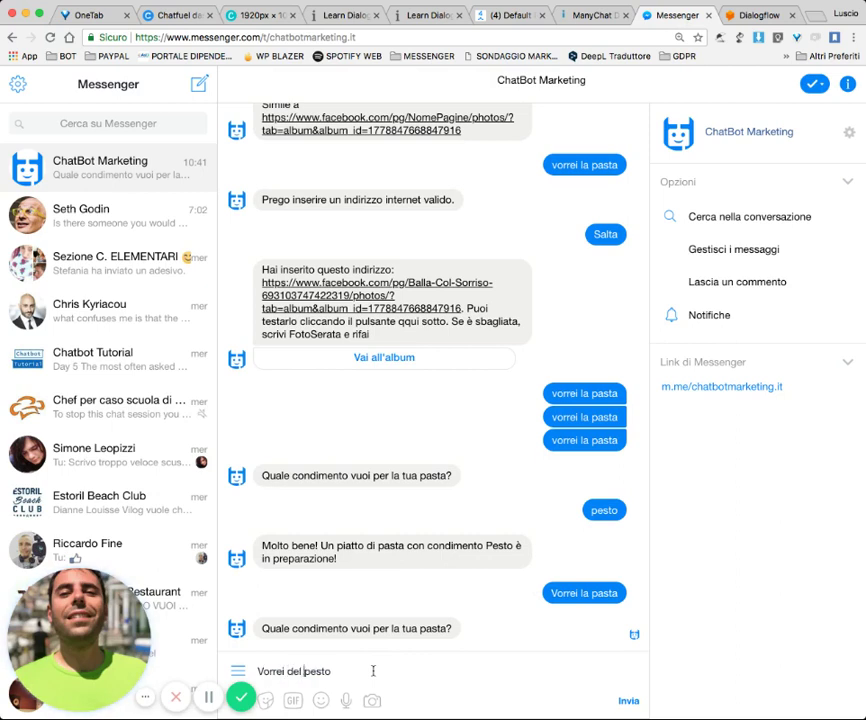
{"action": "key", "text": "Return"}
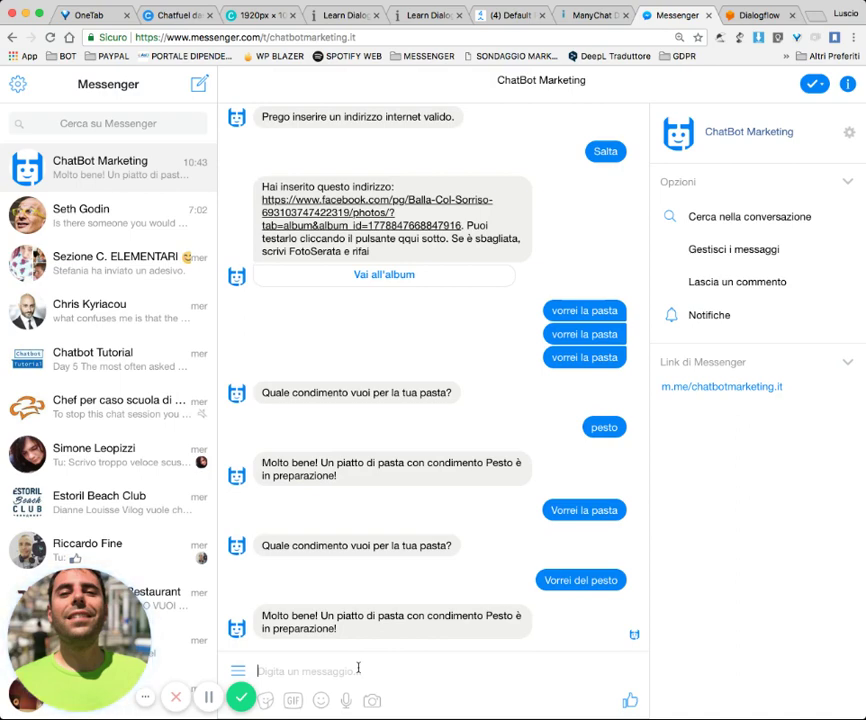
Step: Switch to Dialogflow, open the Chiedi_Pasta intent, and review its training phrases and required Condimenti parameter
{"action": "left_click", "coordinate": [765, 14]}
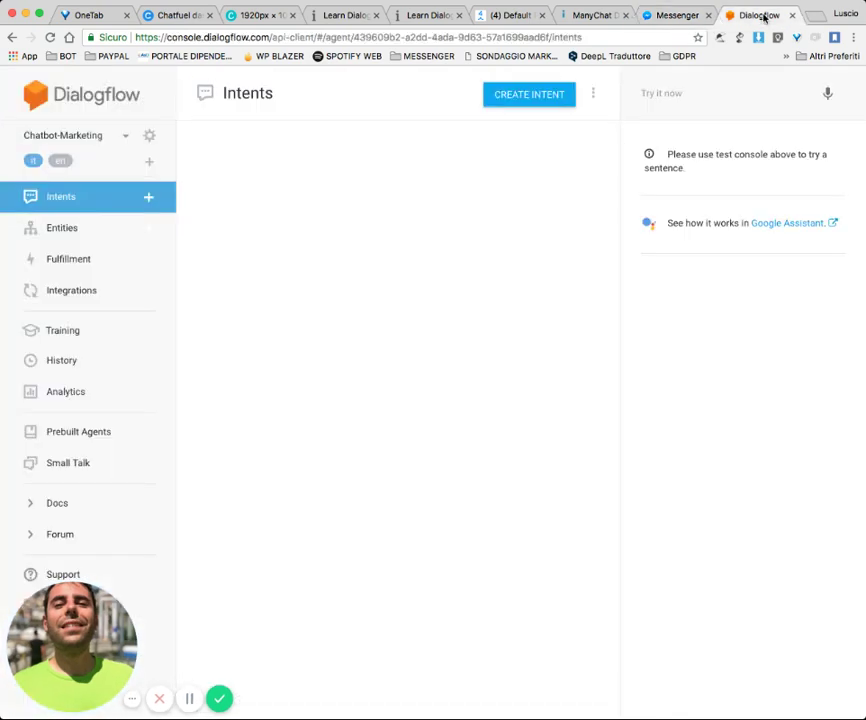
{"action": "left_click", "coordinate": [63, 226]}
{"action": "left_click", "coordinate": [63, 205]}
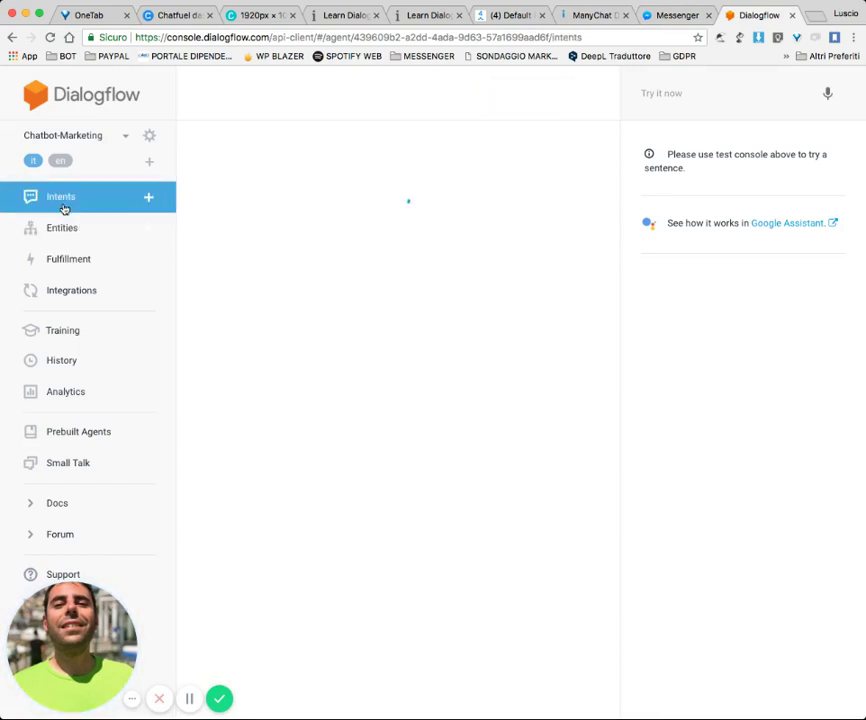
{"action": "left_click", "coordinate": [248, 270]}
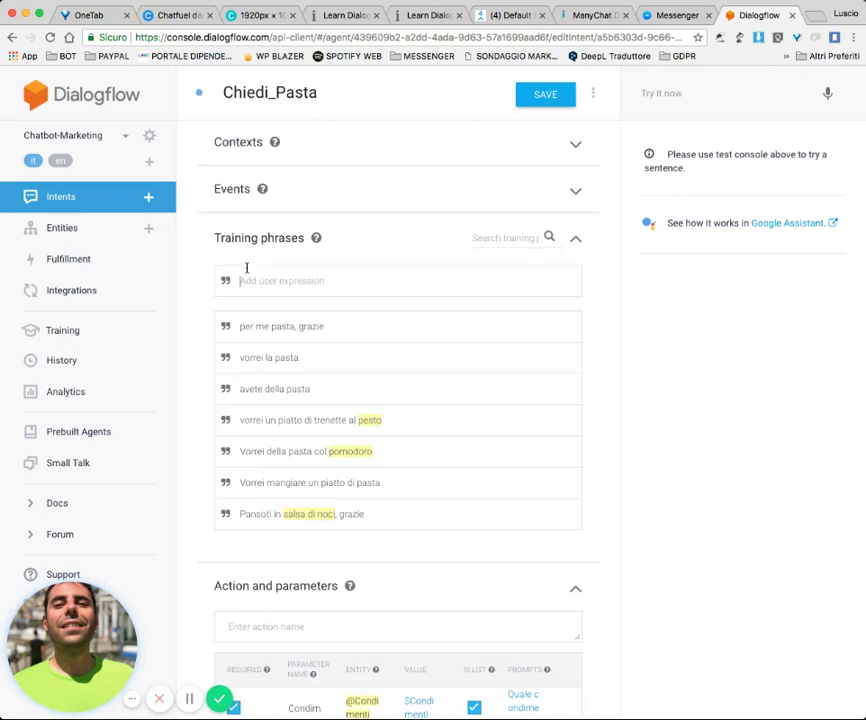
{"action": "scroll", "coordinate": [193, 371], "scroll_direction": "down", "scroll_amount": 3}
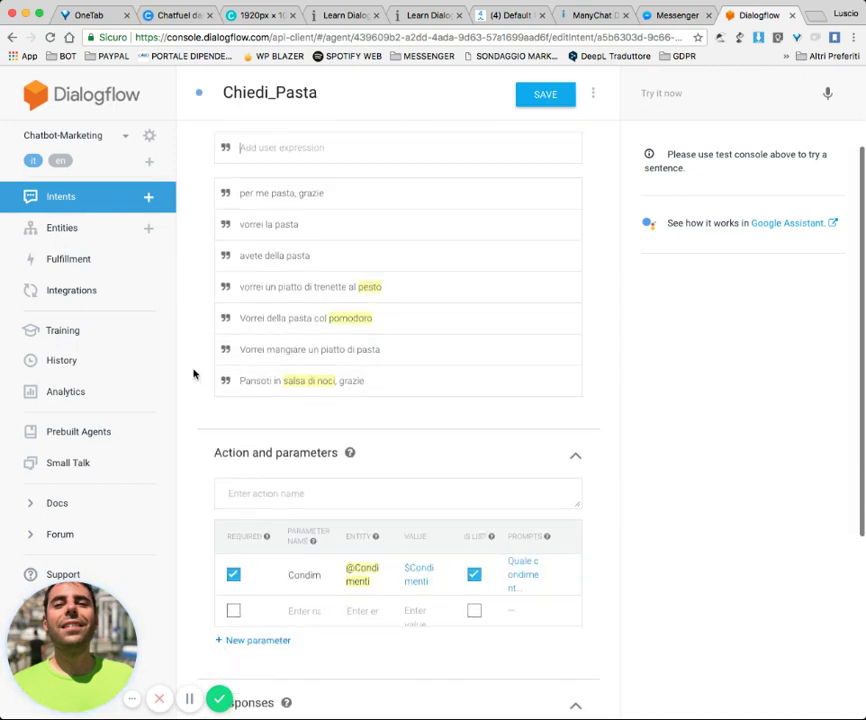
{"action": "left_click_drag", "start_coordinate": [358, 287], "coordinate": [378, 294]}
{"action": "scroll", "coordinate": [193, 425], "scroll_direction": "down", "scroll_amount": 3}
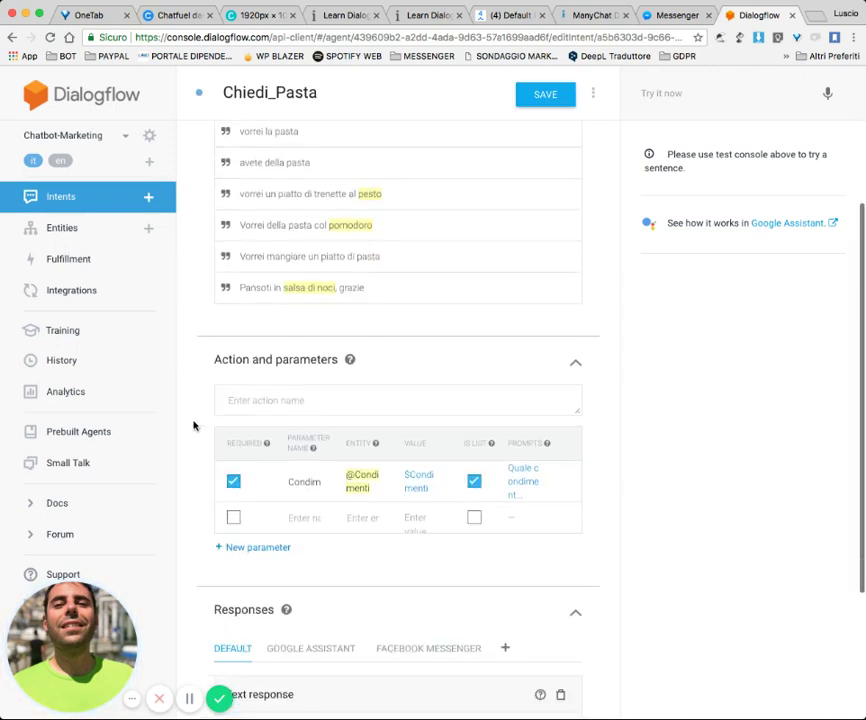
Step: Return to Messenger and compare the "Vorrei la pasta" and "Vorrei del pesto" messages with the bot's final reply
{"action": "left_click", "coordinate": [671, 14]}
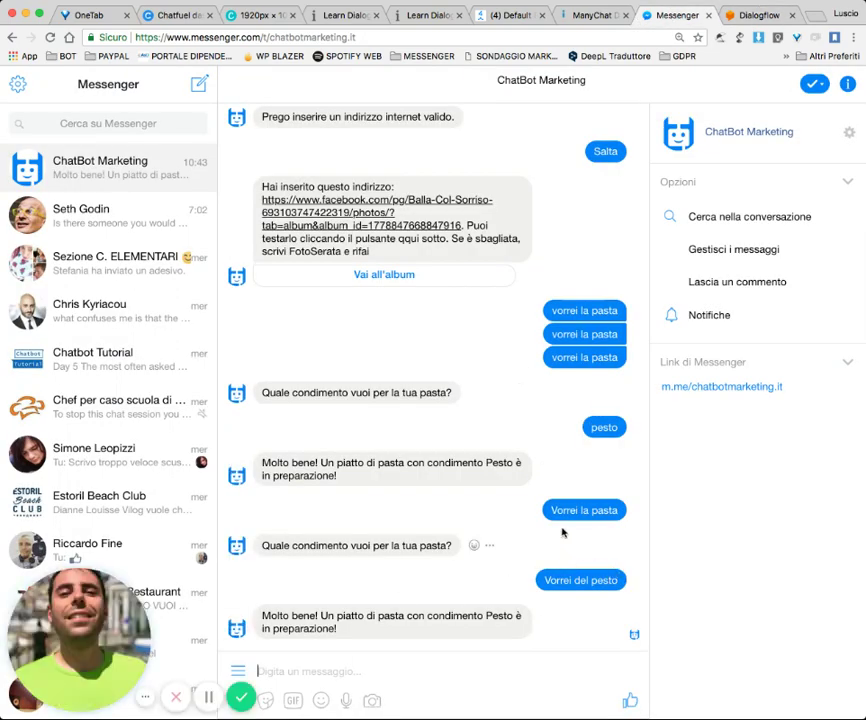
{"action": "left_click_drag", "start_coordinate": [552, 510], "coordinate": [618, 511]}
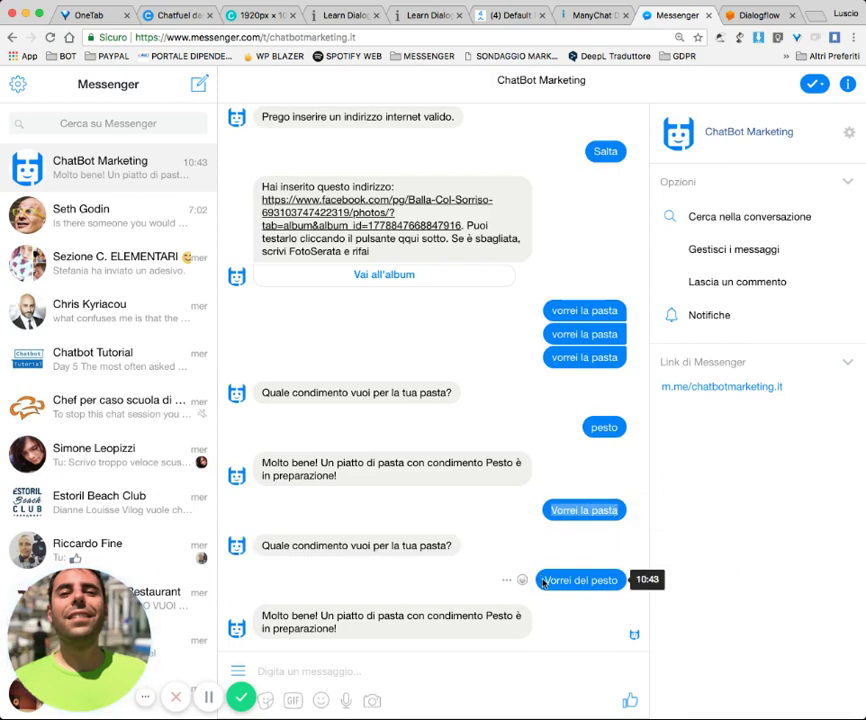
{"action": "left_click_drag", "start_coordinate": [541, 580], "coordinate": [618, 581]}
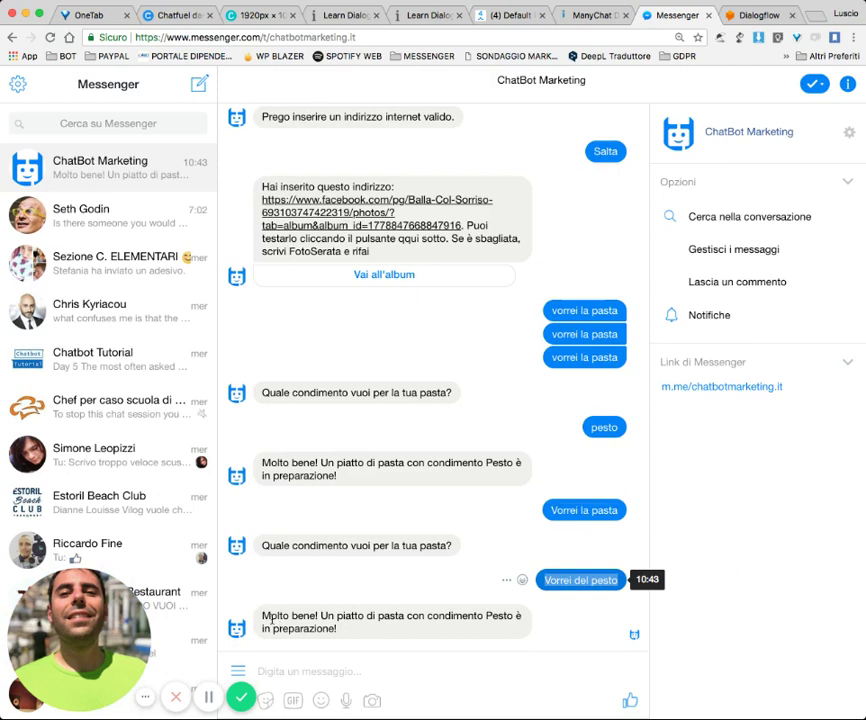
{"action": "left_click_drag", "start_coordinate": [262, 617], "coordinate": [343, 631]}
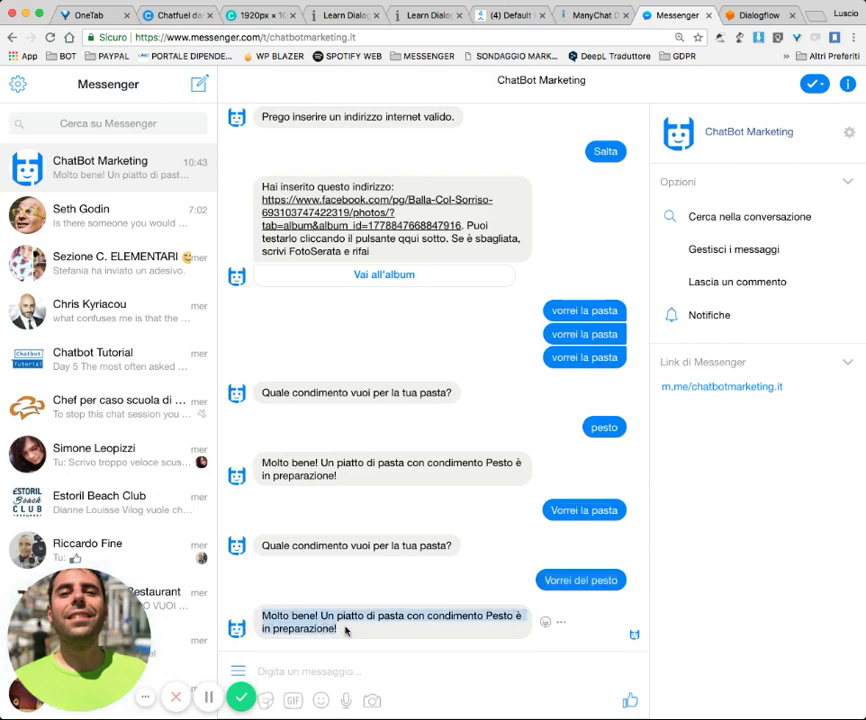
{"action": "left_click", "coordinate": [347, 630]}
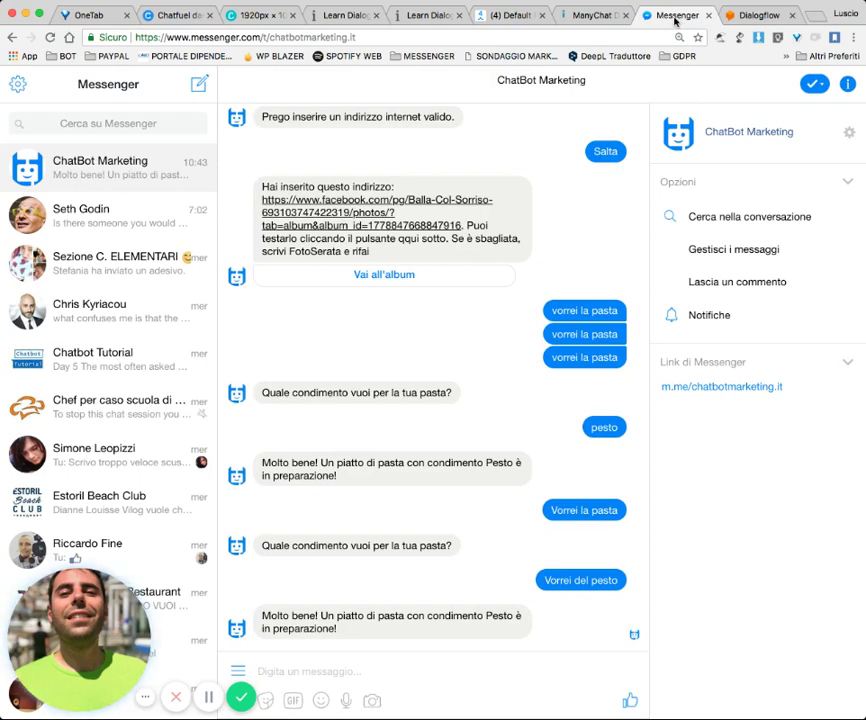
Step: Switch back to the Integromat scenario and close the Webhook response module's run details
{"action": "left_click", "coordinate": [594, 17]}
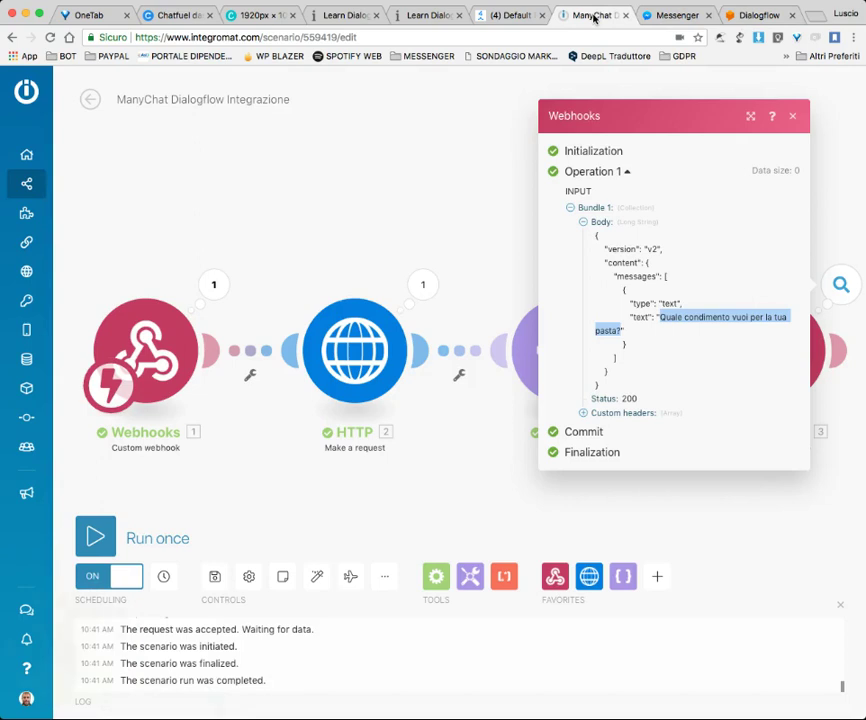
{"action": "left_click", "coordinate": [792, 116]}
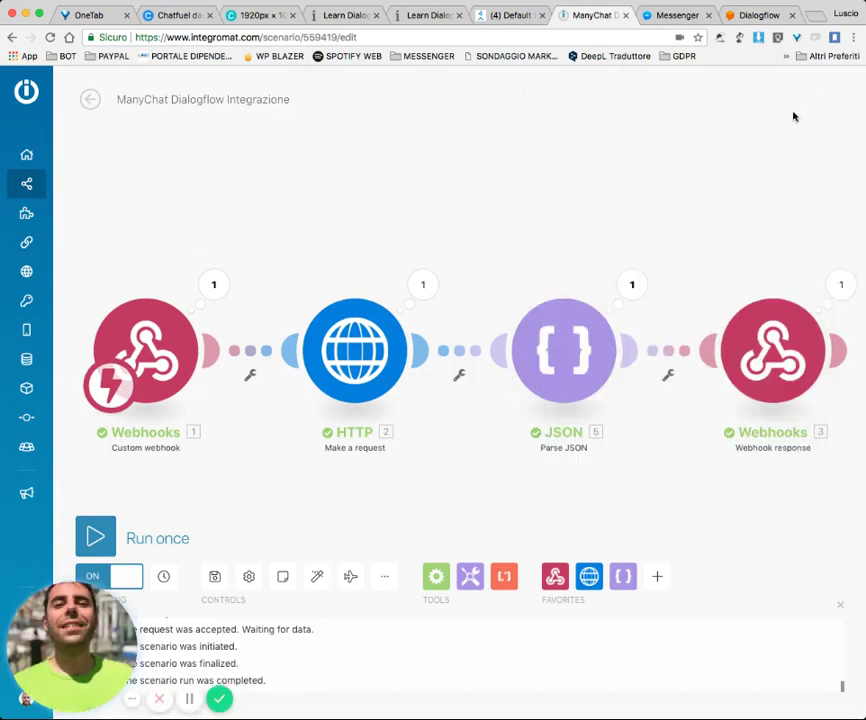